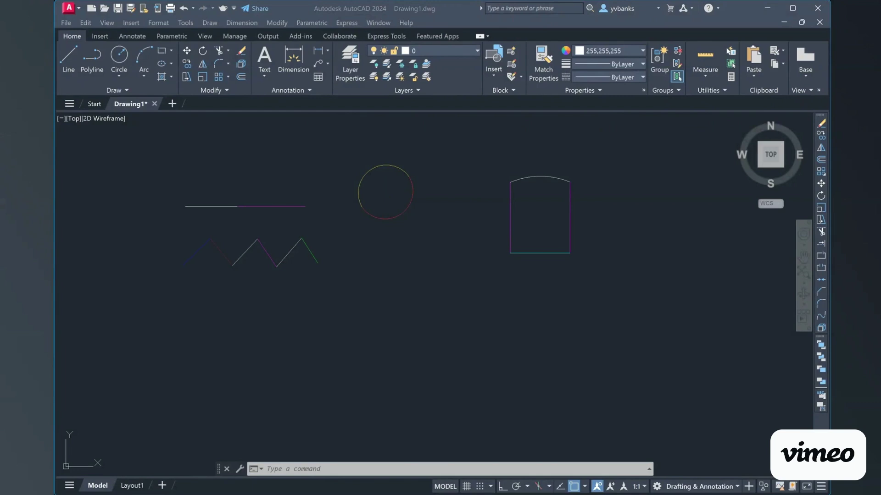
- Select the white and magenta segments of the horizontal line one at a time to inspect them as separate objects
scroll(209, 176, up, 2)
scroll(306, 209, up, 2)
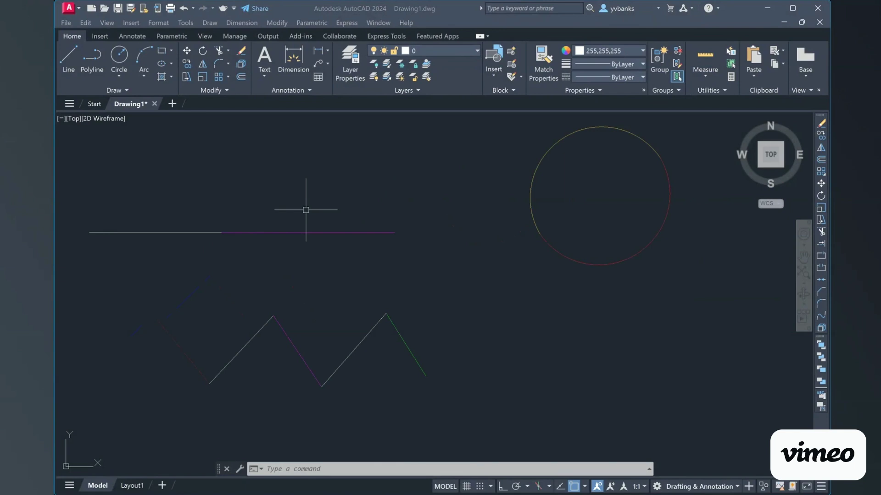
click(144, 232)
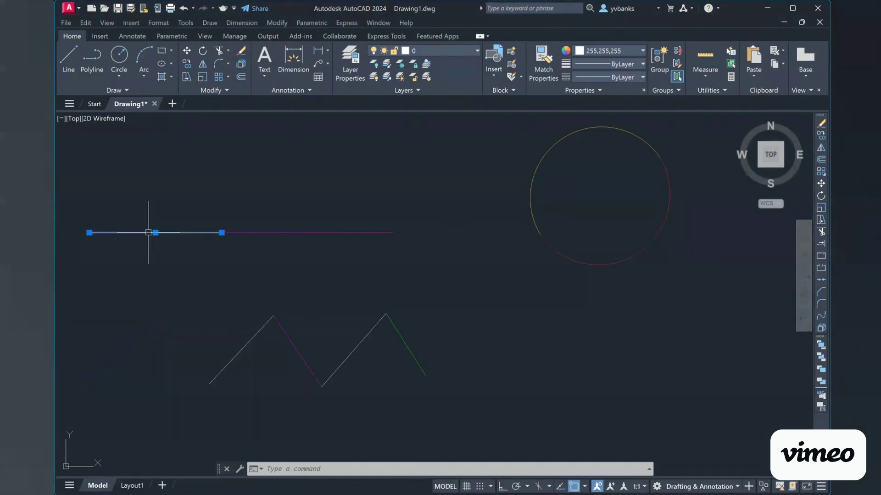
key(Escape)
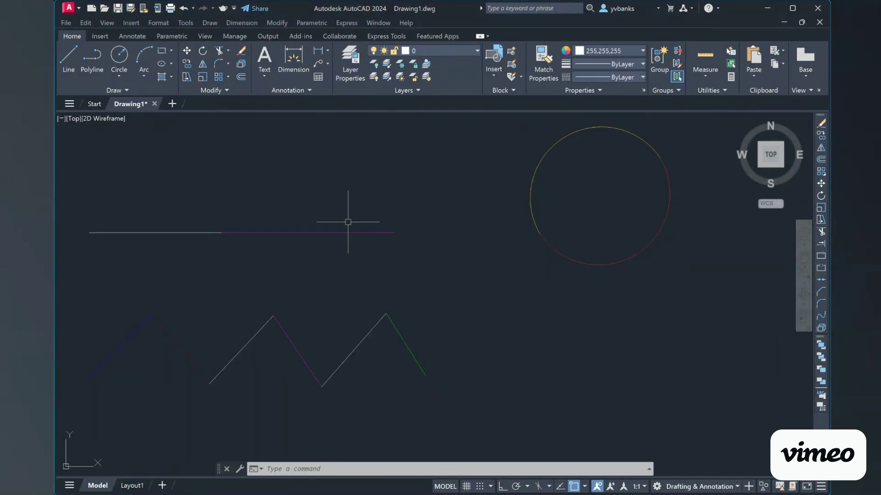
click(351, 230)
click(347, 238)
click(348, 232)
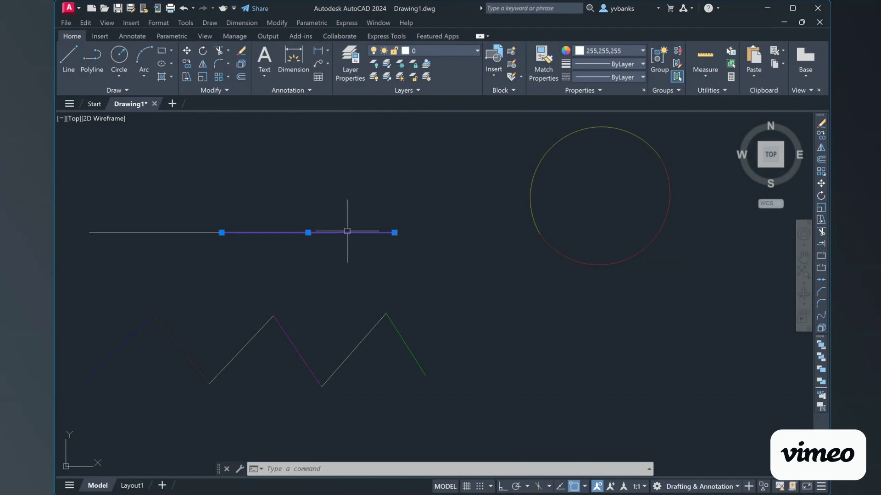
key(Escape)
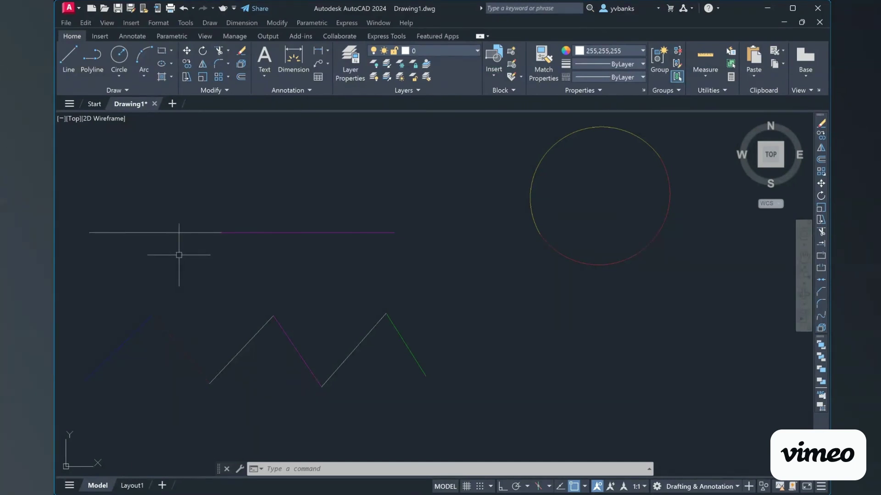
- Join the magenta segment to the white segment of the horizontal line, using the white one as source, and inspect the joined line
text(JOIN)
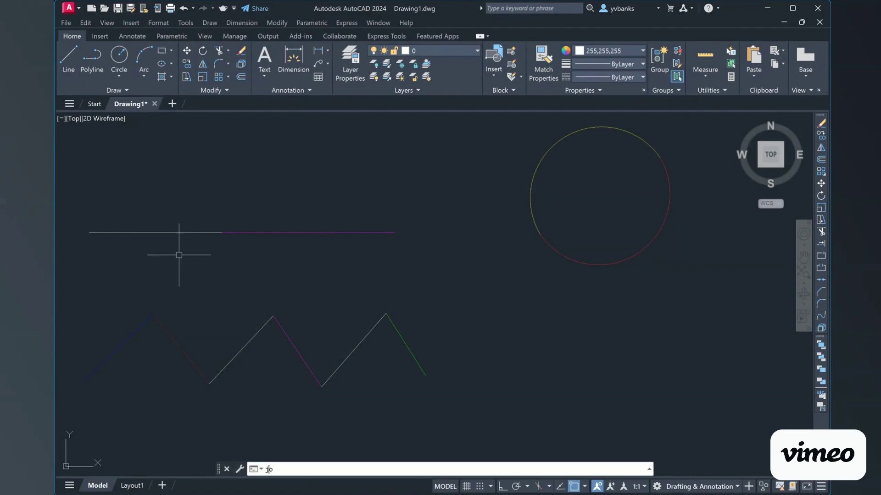
key(Return)
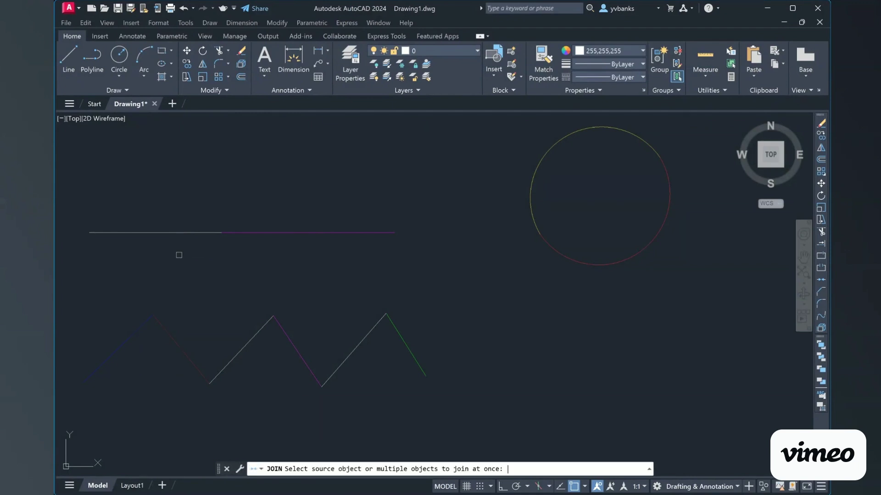
click(143, 233)
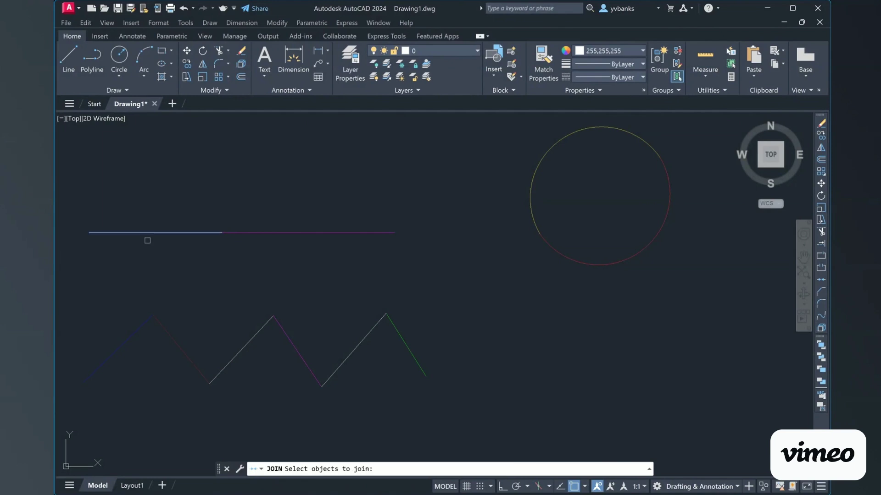
key(Return)
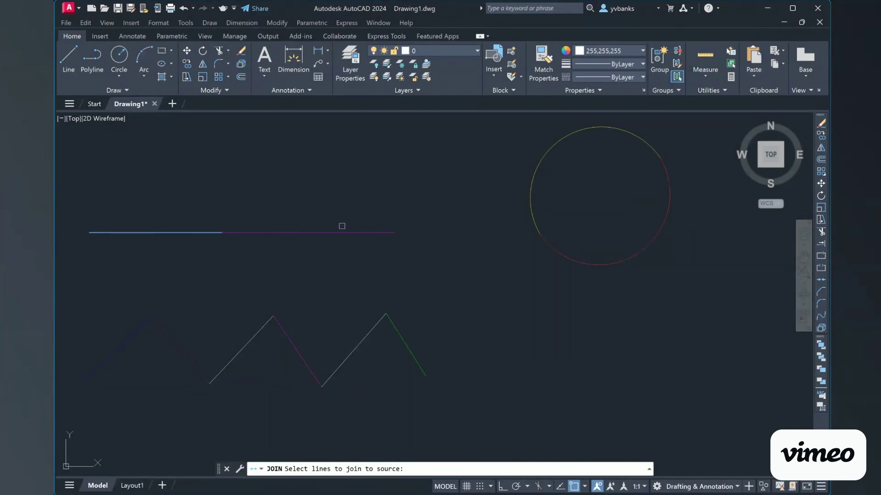
click(333, 234)
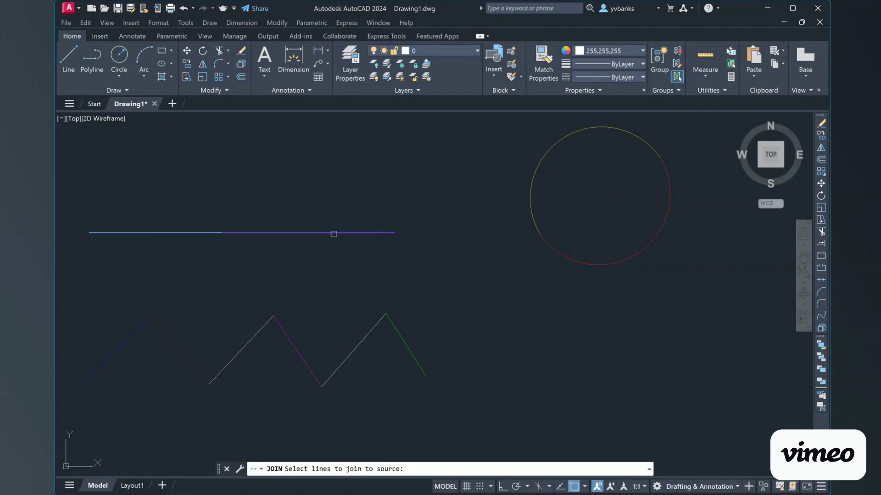
key(Return)
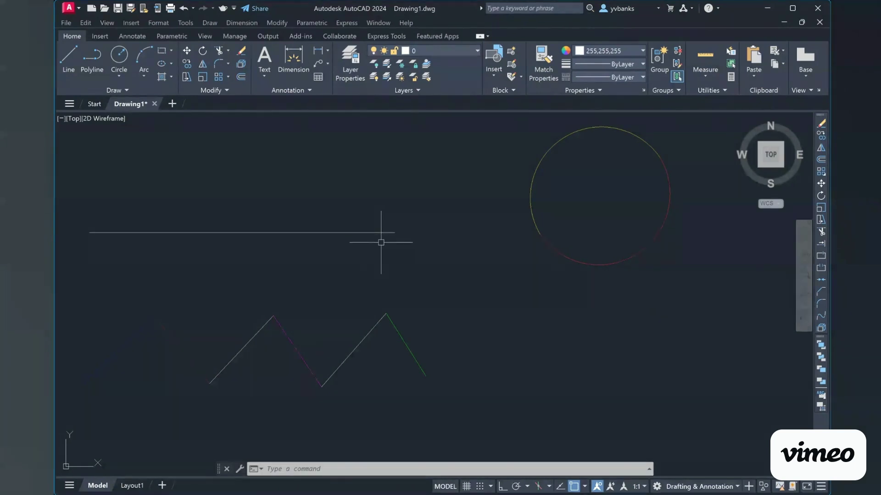
click(216, 233)
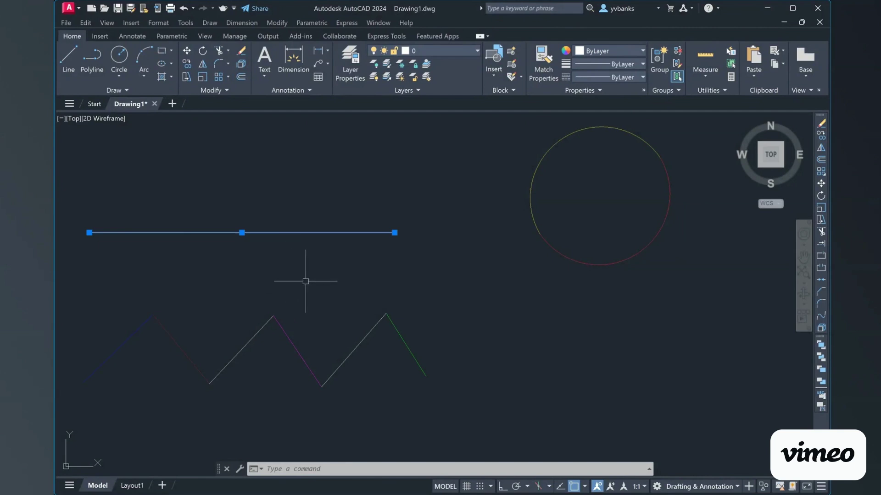
key(Escape)
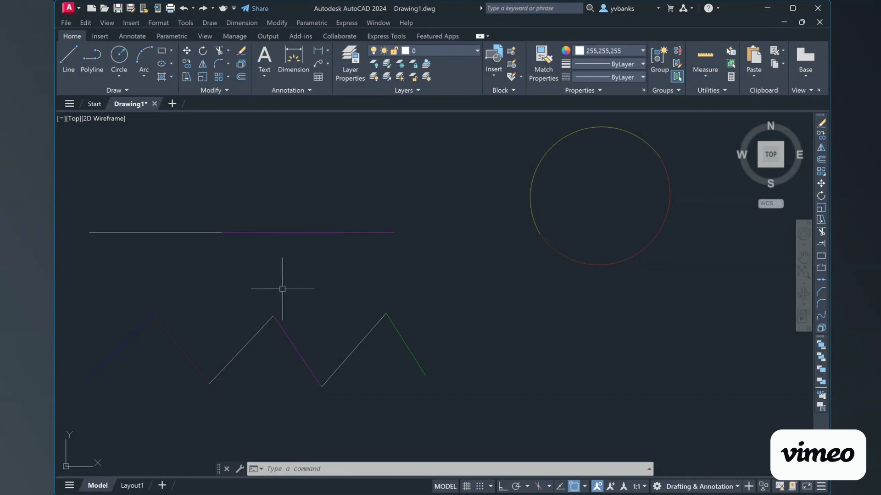
- Join the two horizontal line segments with the magenta one as source, and check the joined line by selecting it
text(join)
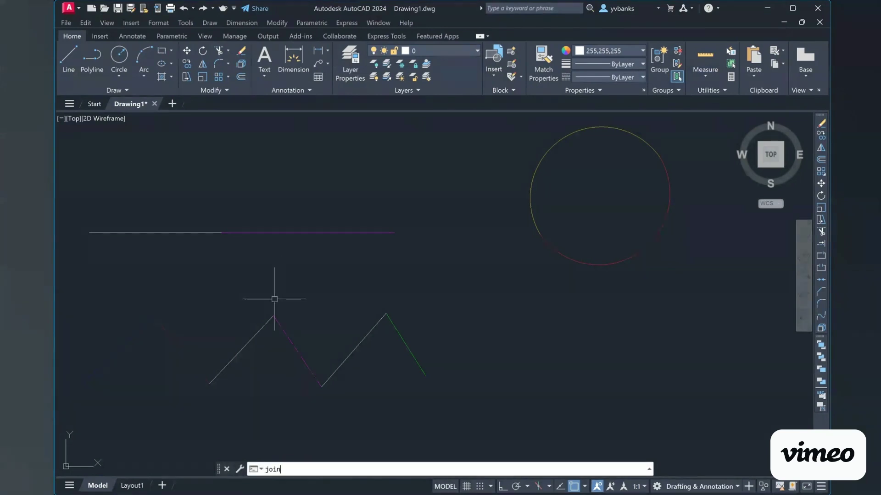
key(Return)
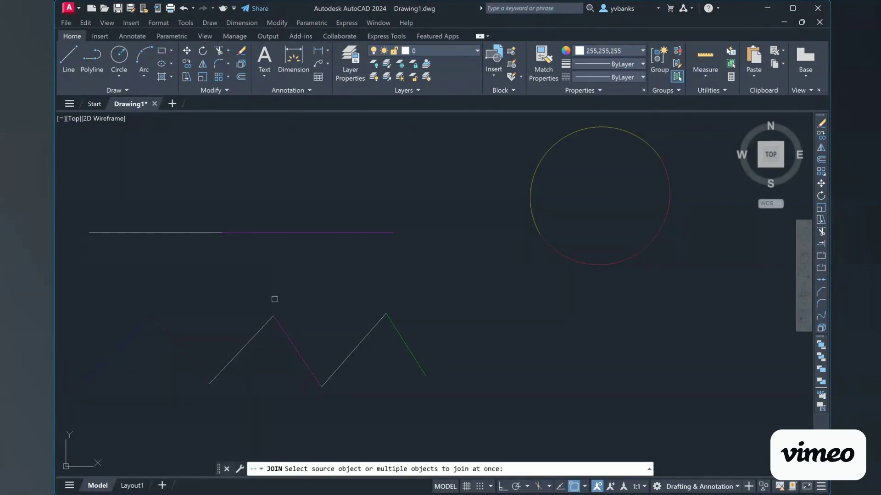
click(266, 233)
key(Return)
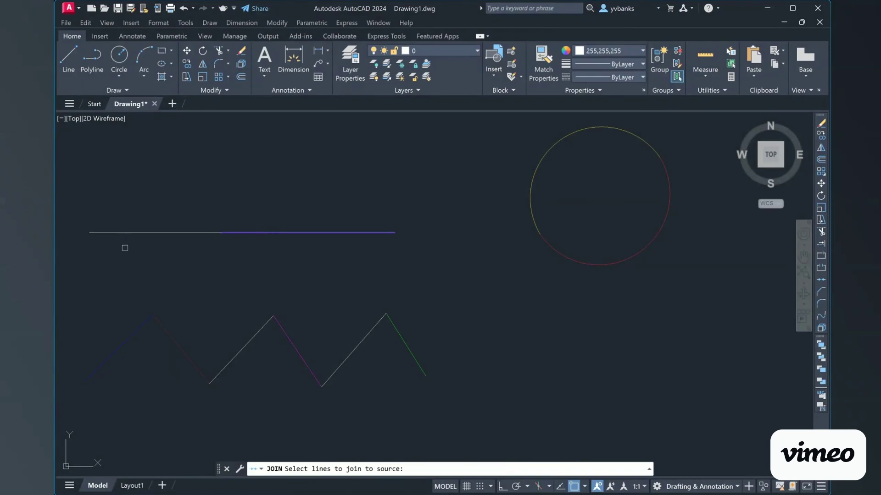
click(171, 232)
click(171, 232)
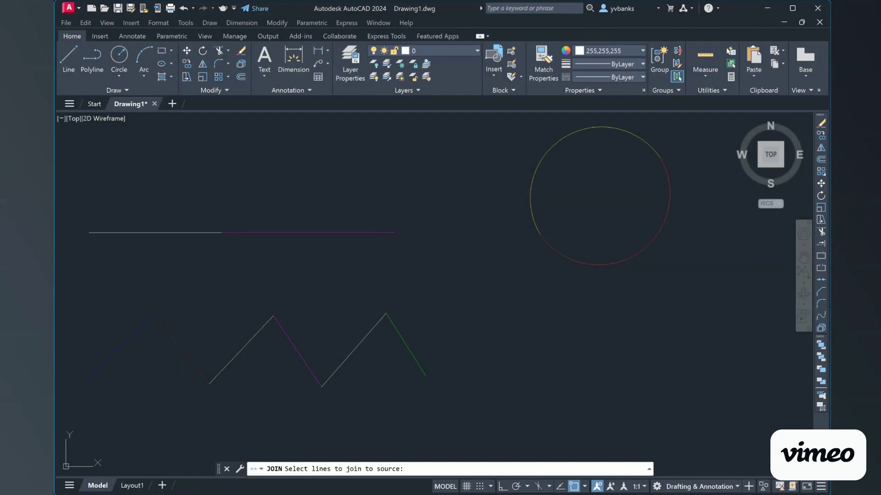
key(Return)
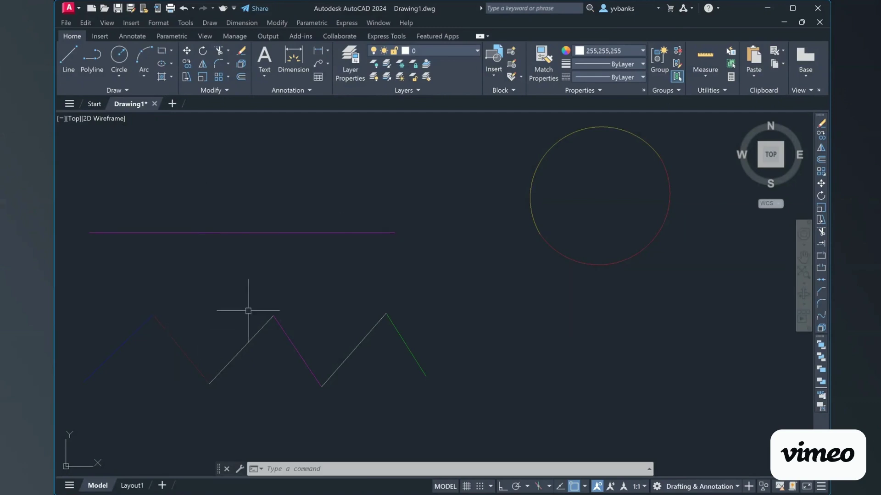
click(227, 235)
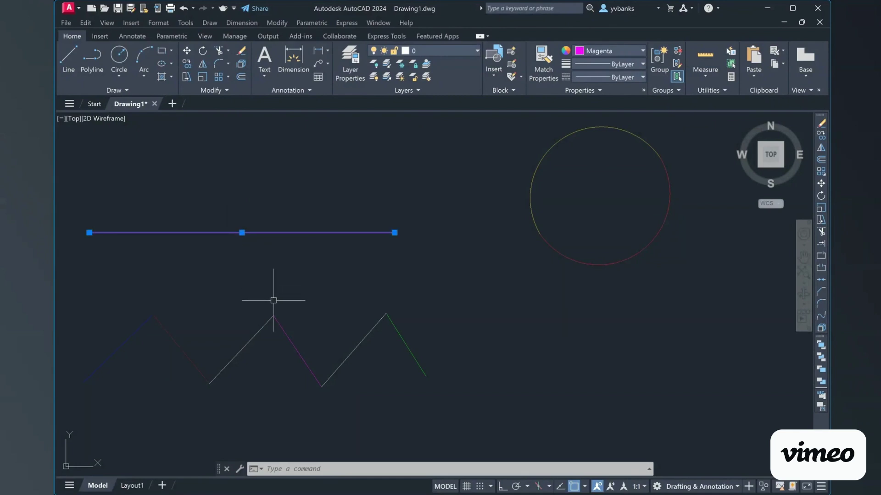
key(Escape)
- Select the yellow arc and the red arc of the circle one at a time to inspect them
scroll(532, 266, down, 2)
scroll(608, 253, up, 2)
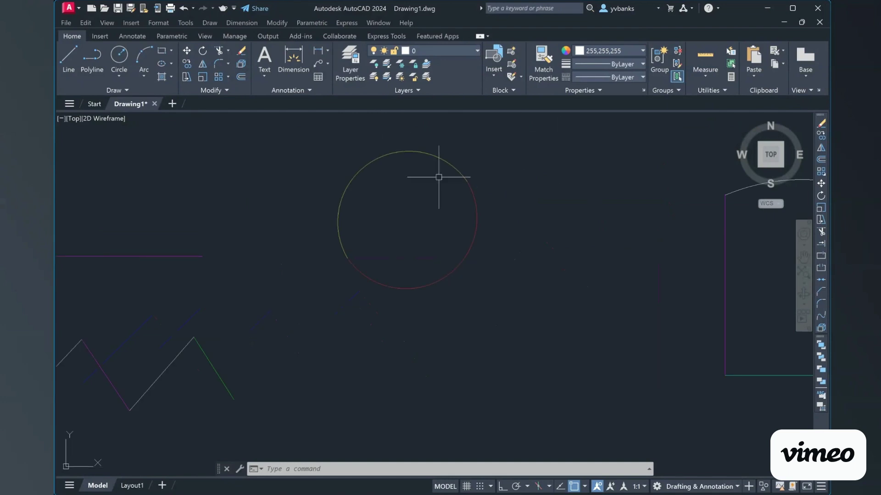
click(424, 154)
key(Escape)
click(472, 249)
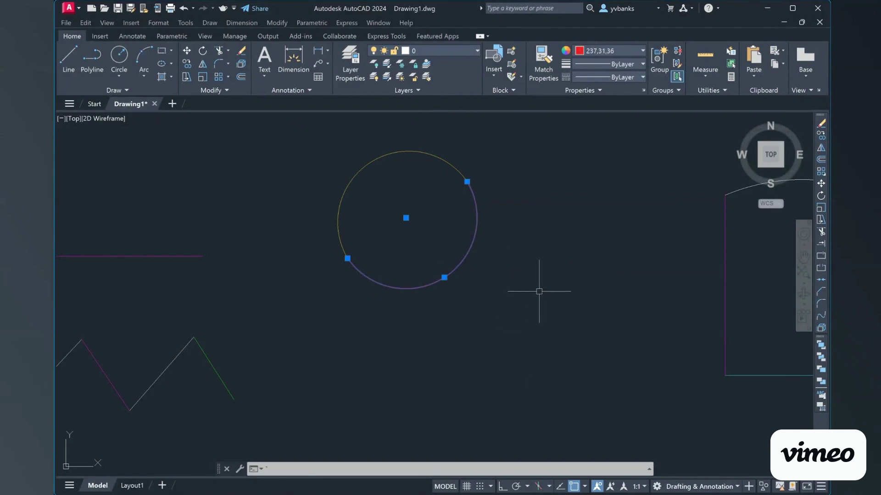
key(Escape)
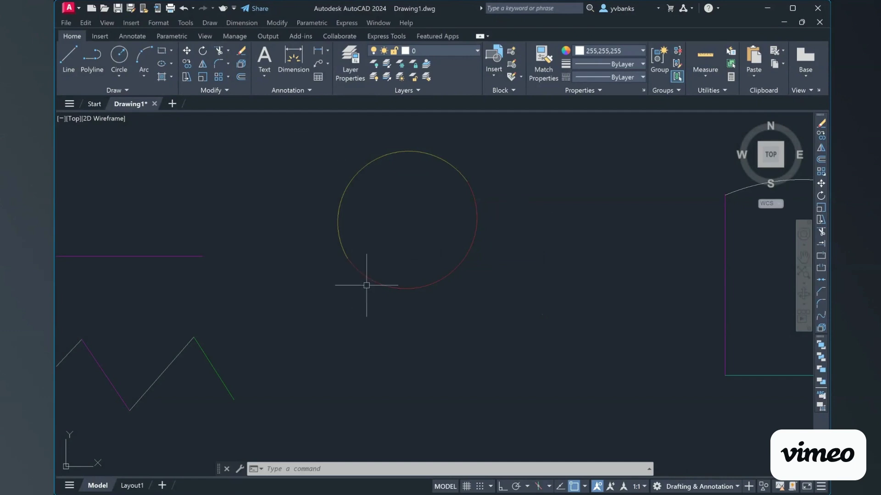
- Try to join the red arc to the yellow arc, with the yellow arc as source, and check the arcs
text(joi)
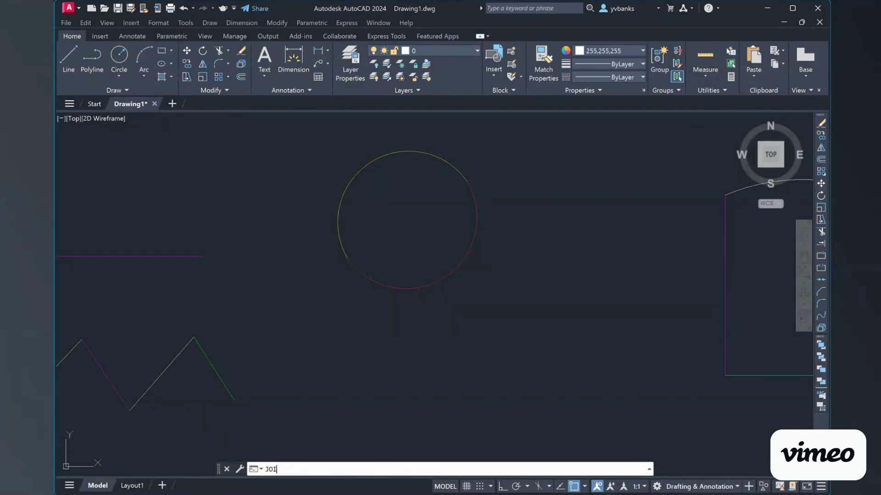
text(n)
key(Return)
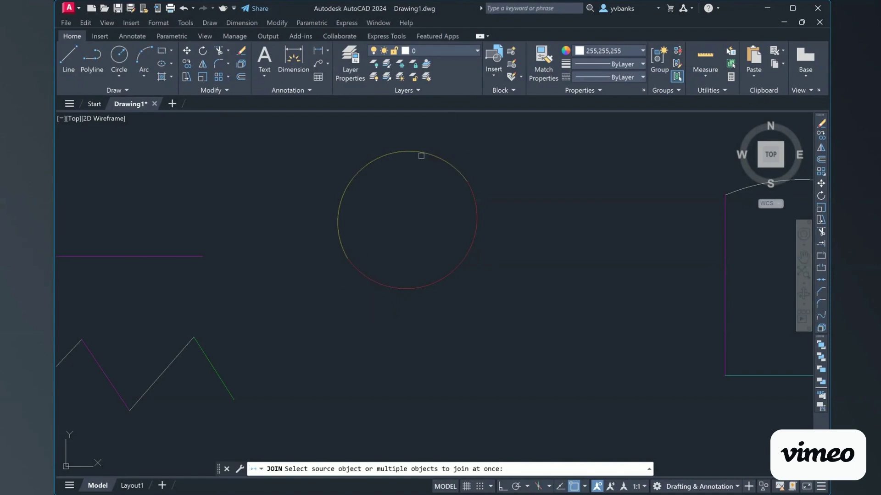
click(420, 152)
key(Return)
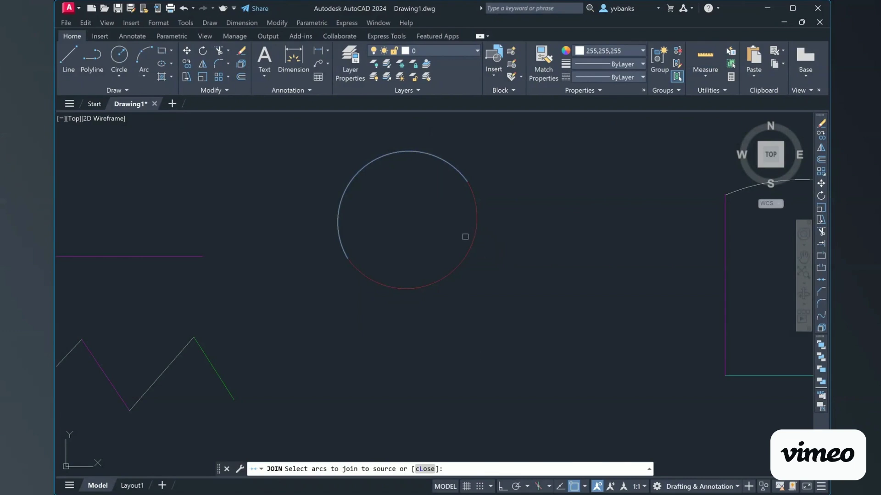
click(467, 248)
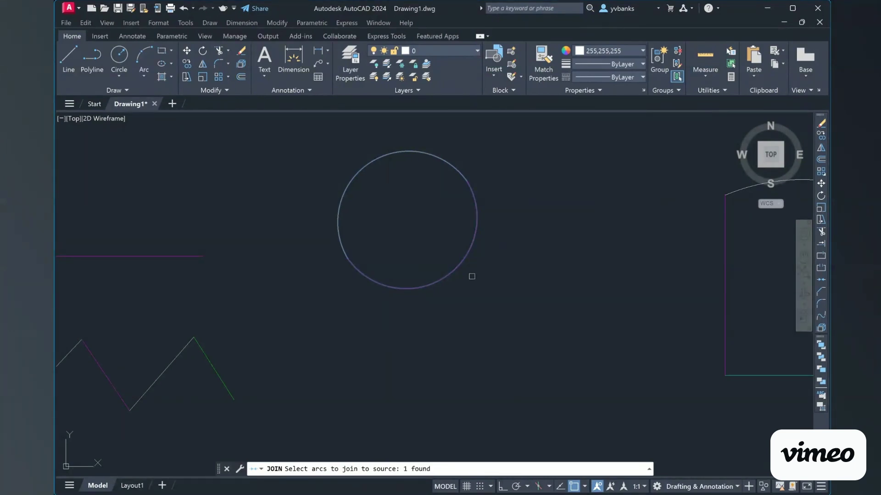
key(Return)
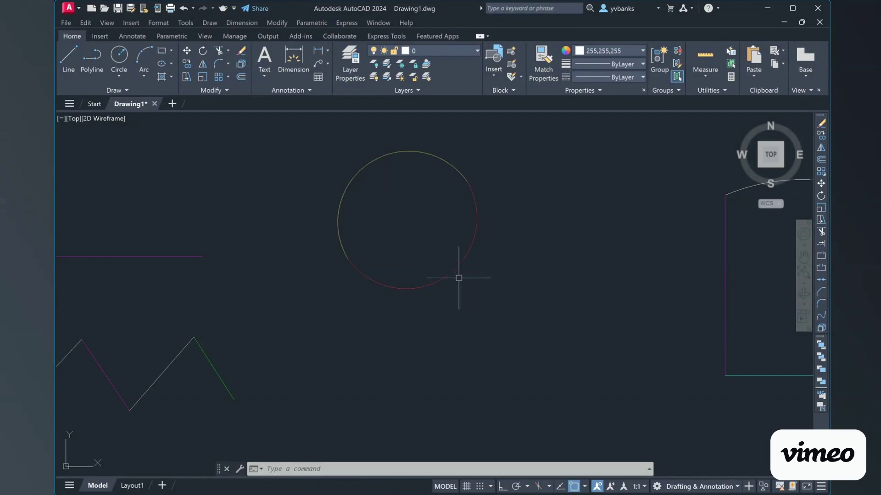
click(458, 263)
key(Escape)
- Join the yellow and red arcs at once by window-selecting both, and check the joined circle by selecting it
text(joi)
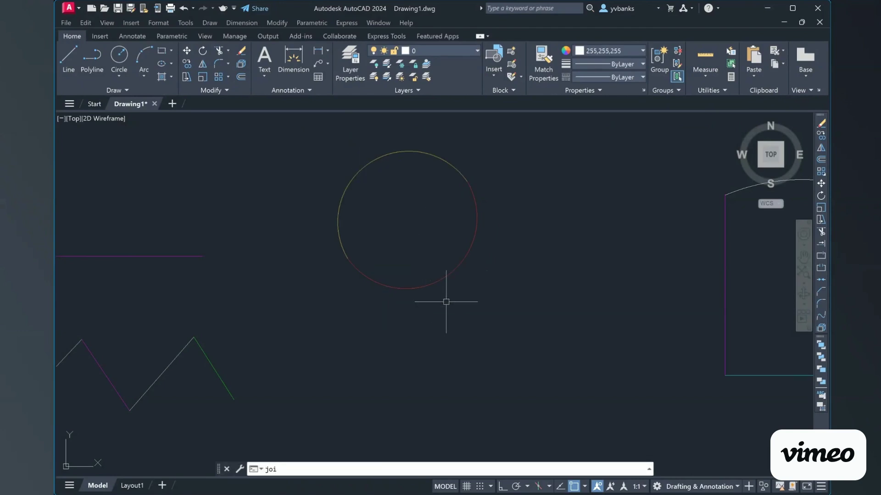
key(Return)
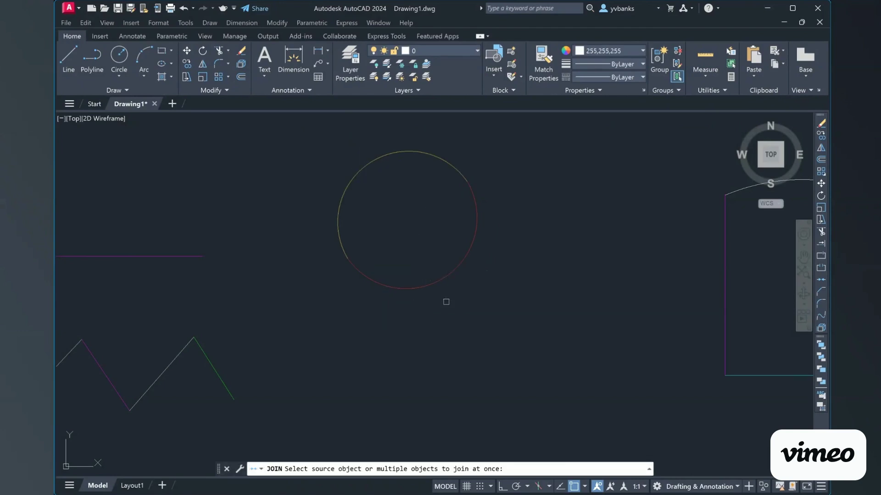
click(305, 142)
click(495, 298)
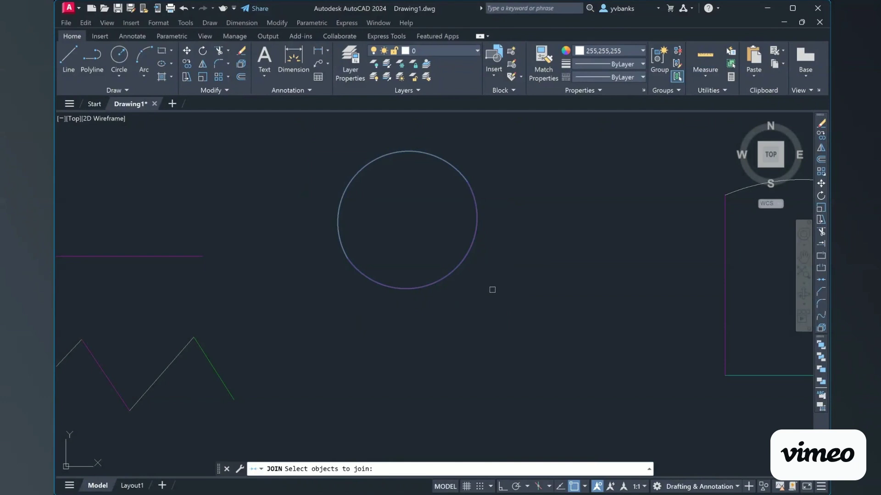
key(Return)
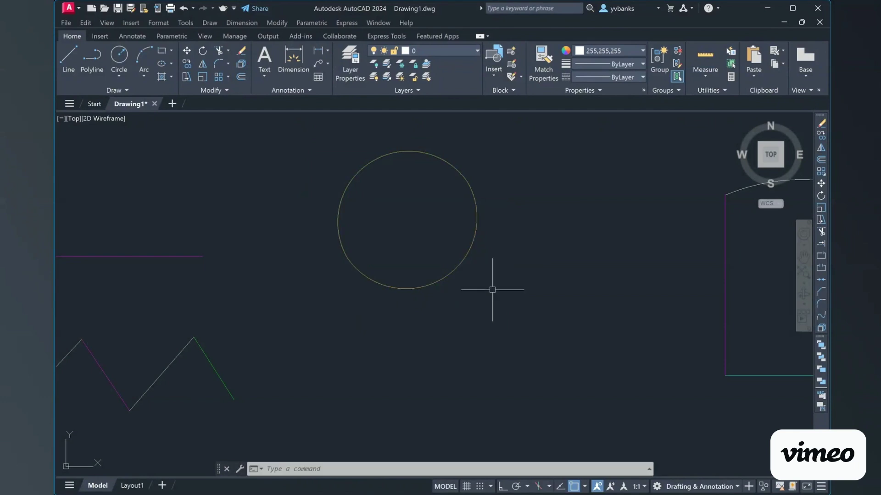
click(390, 154)
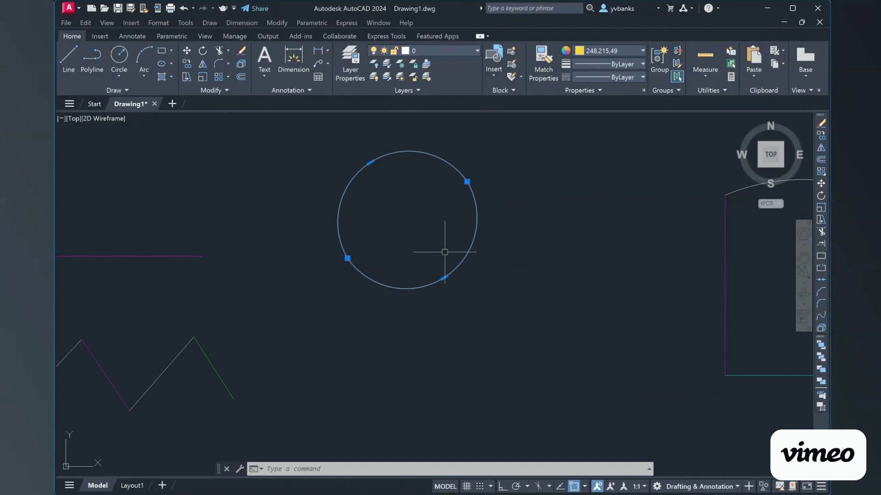
key(Escape)
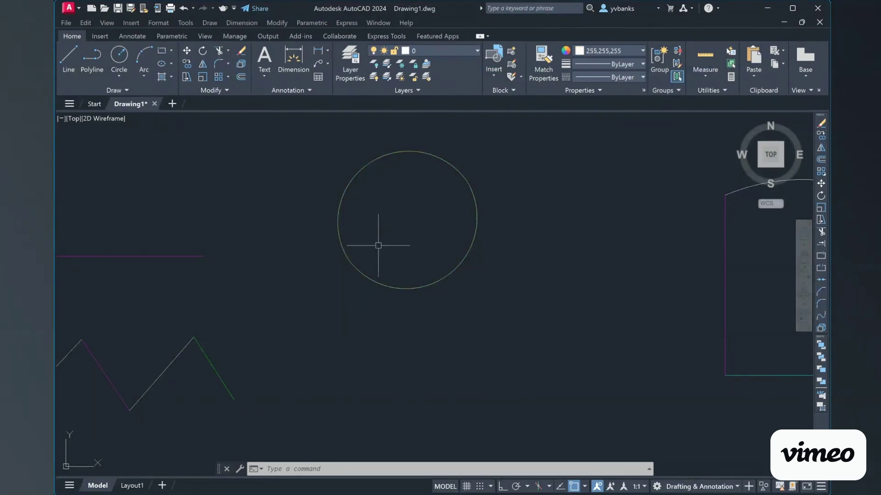
- Inspect the zigzag's first segment, the blue line, by selecting it on its own and clearing the selection
scroll(344, 315, down, 1)
scroll(230, 363, down, 2)
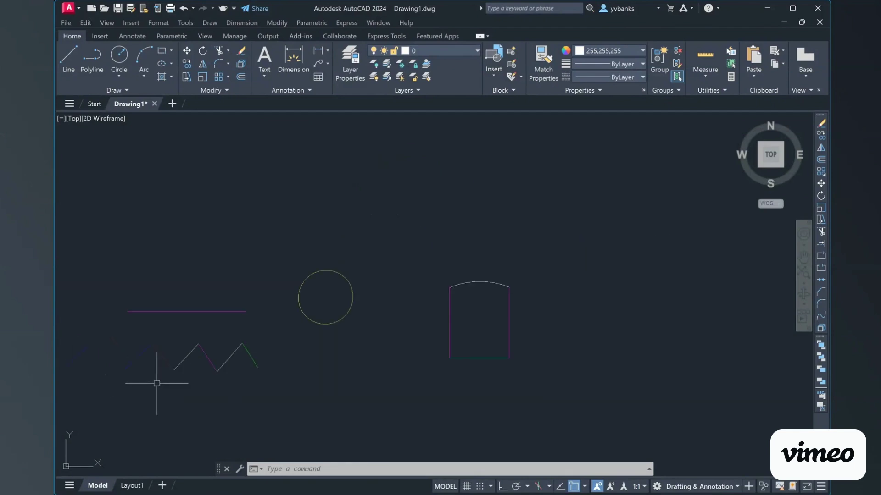
scroll(83, 387, up, 4)
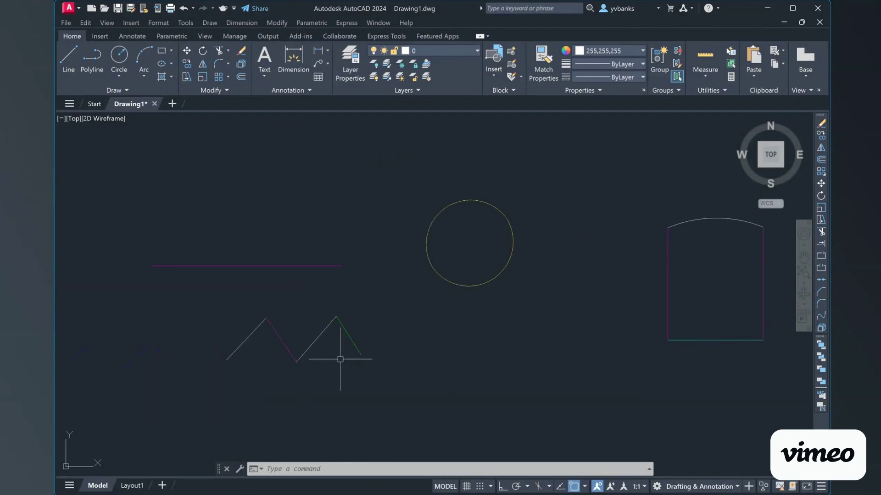
scroll(156, 394, down, 2)
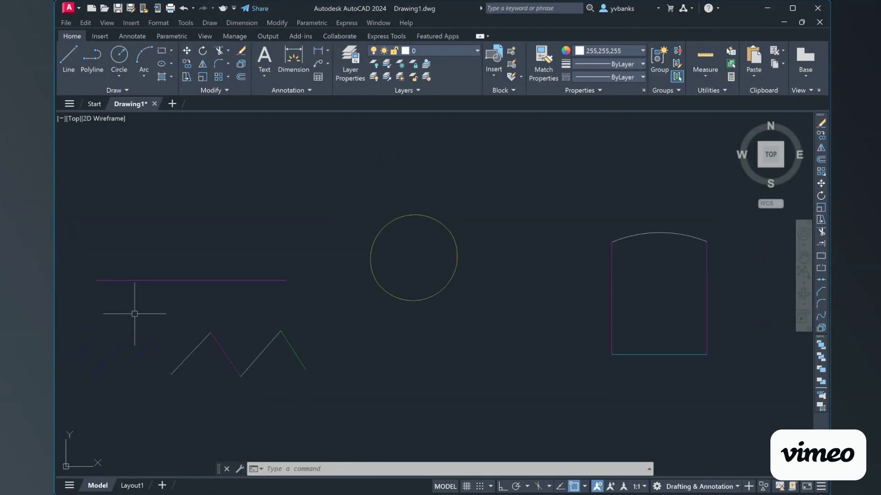
scroll(87, 409, up, 2)
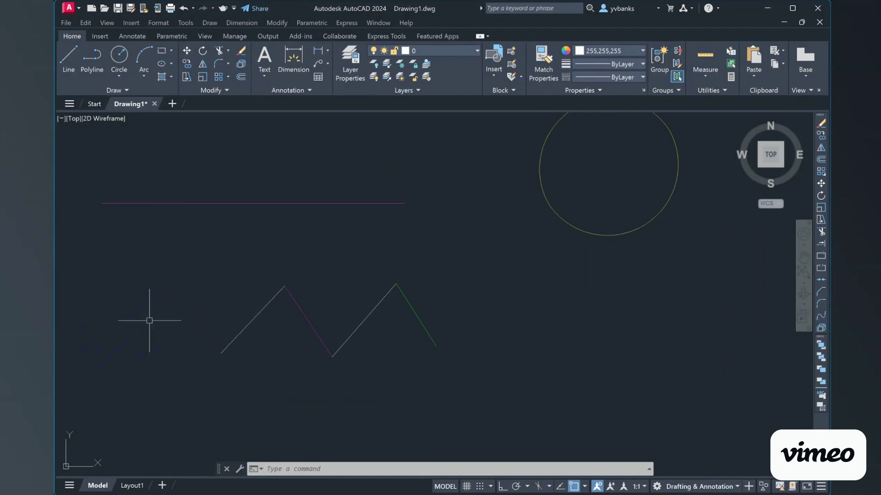
click(147, 306)
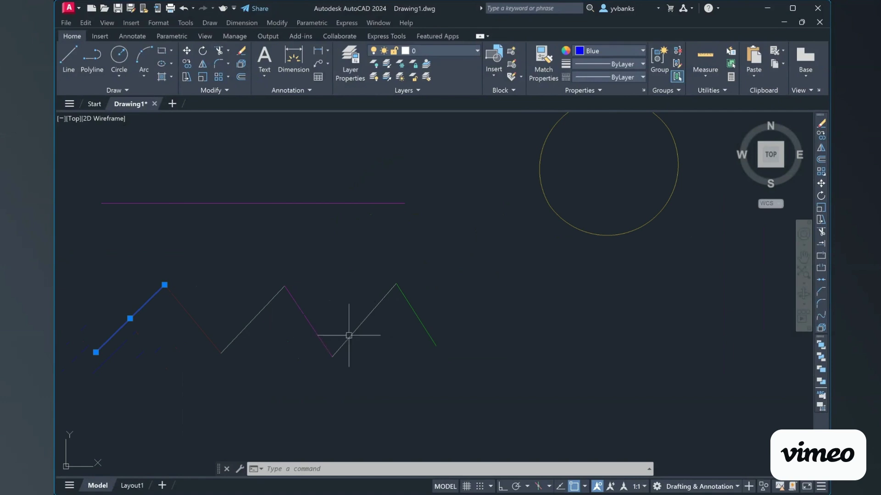
key(Escape)
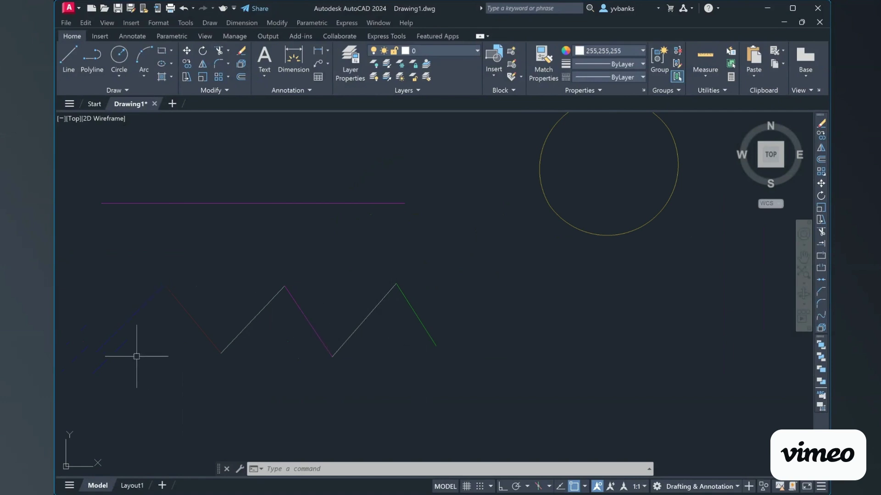
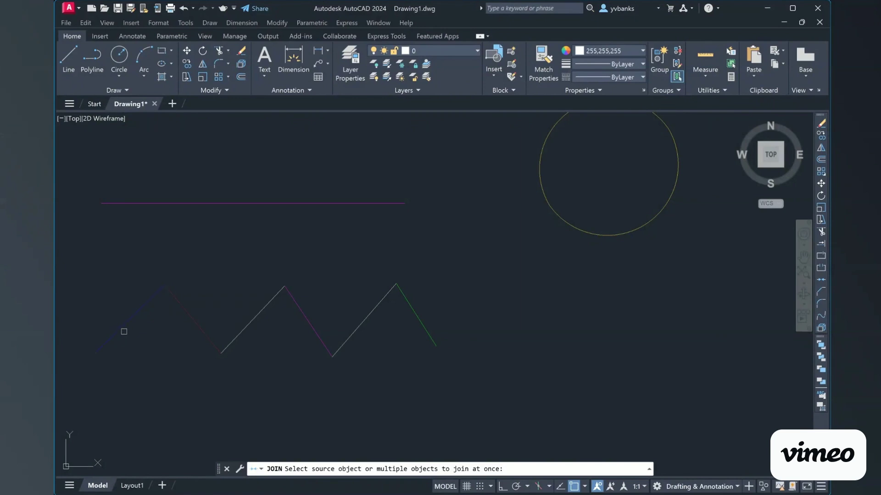
- Try to join the adjacent dark red zigzag segment to the blue one, with the blue line as source
click(122, 328)
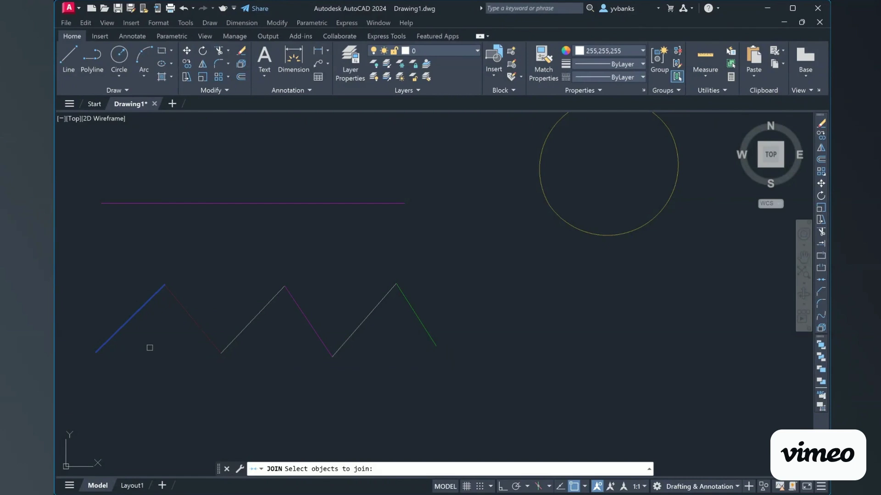
key(Return)
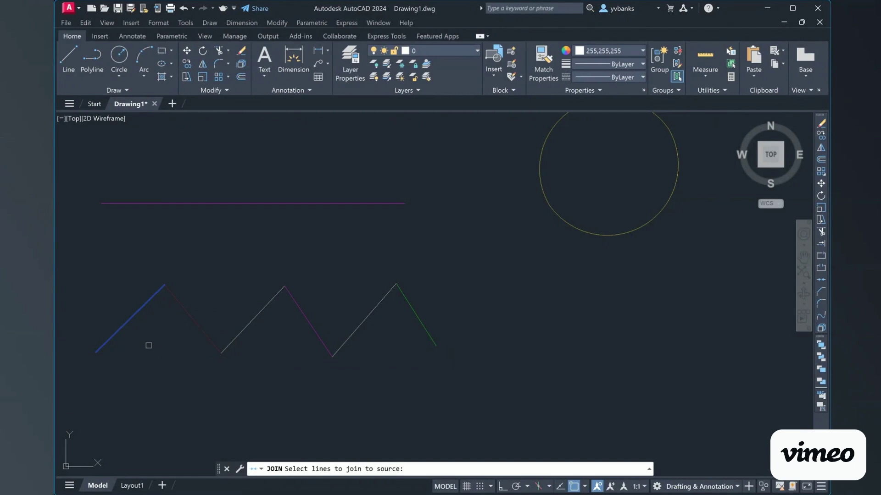
click(200, 326)
key(Return)
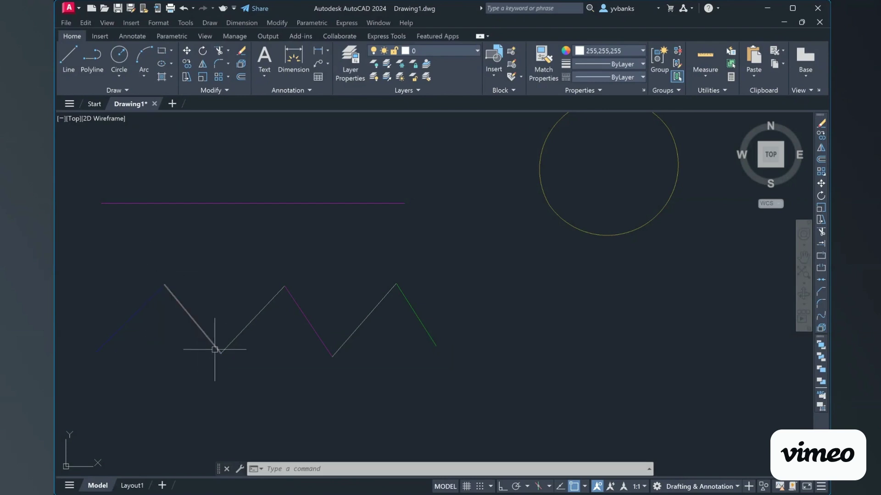
- Try to join several of the other zigzag segments, including the green end one, to the blue segment as source
text(join)
key(Return)
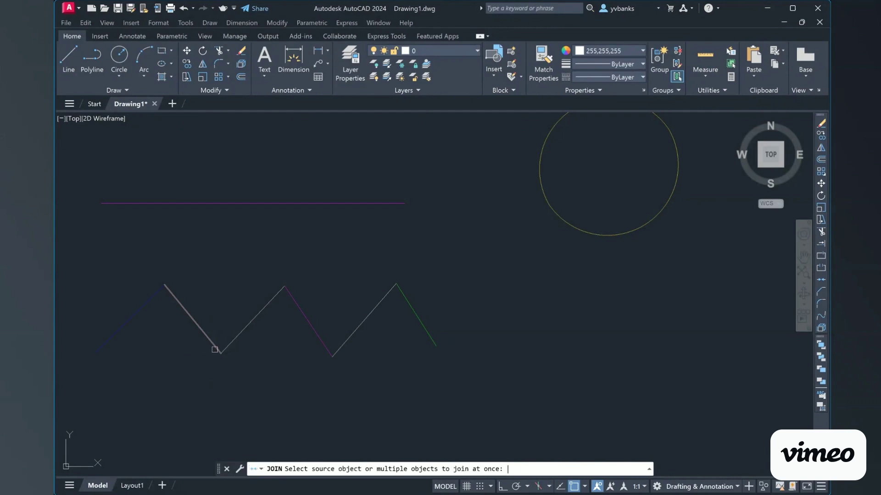
click(128, 319)
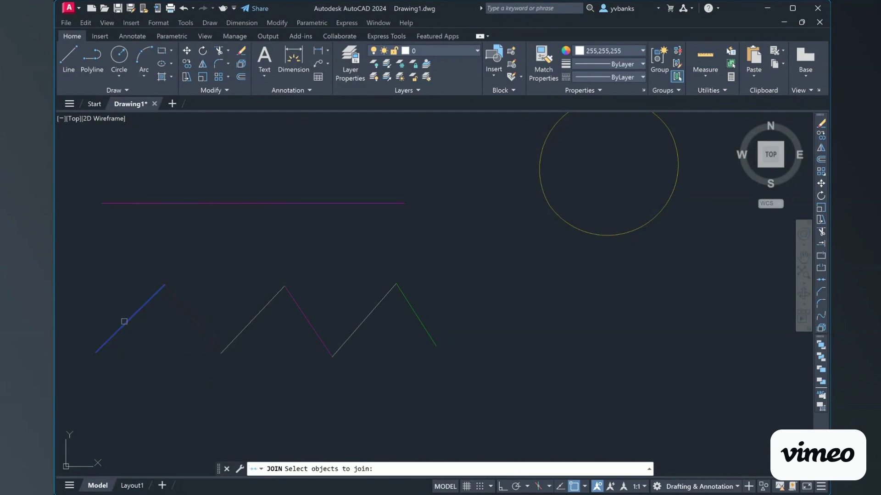
click(199, 326)
click(265, 306)
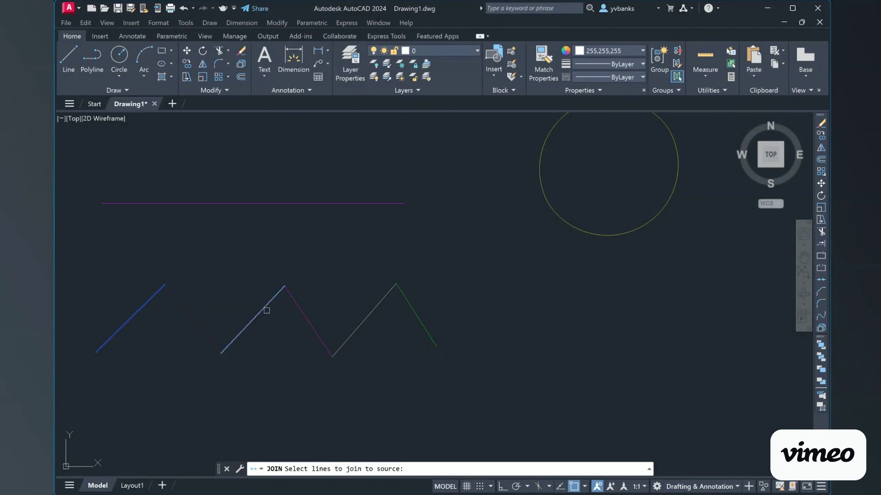
click(360, 326)
click(420, 324)
key(Return)
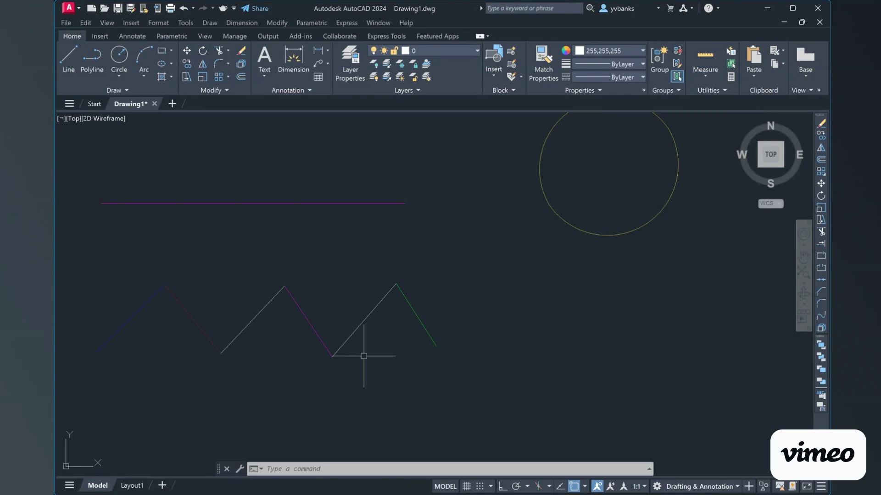
- Join all the zigzag segments at once with a crossing selection, and check the joined polyline by selecting it
text(join)
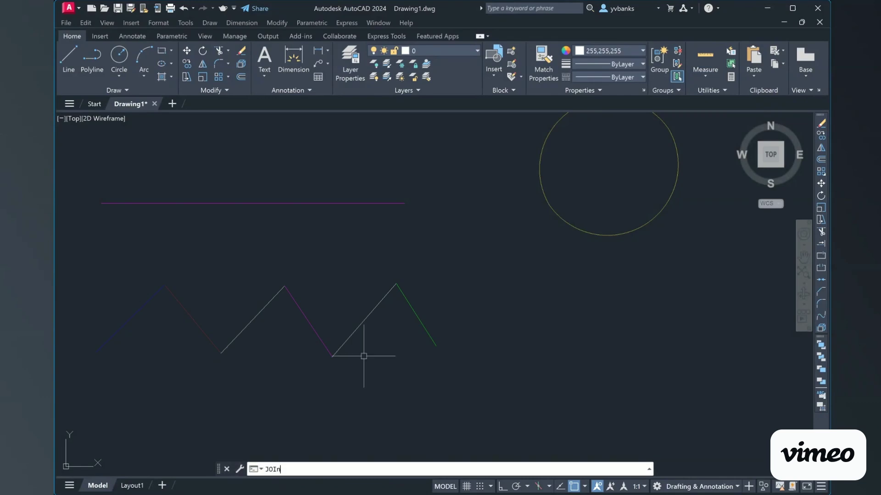
key(Return)
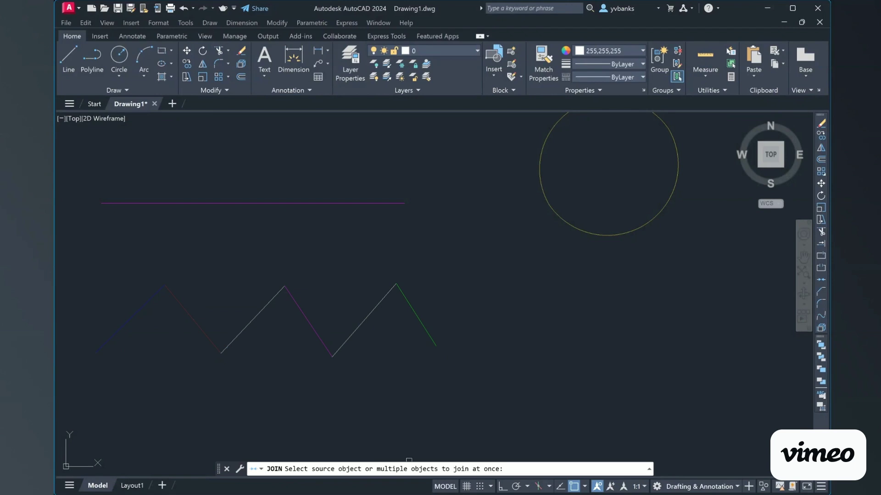
click(475, 419)
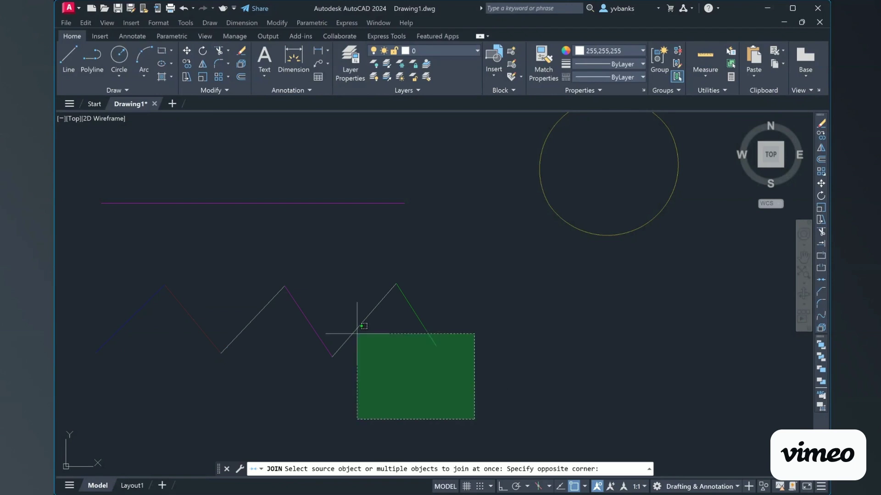
click(78, 239)
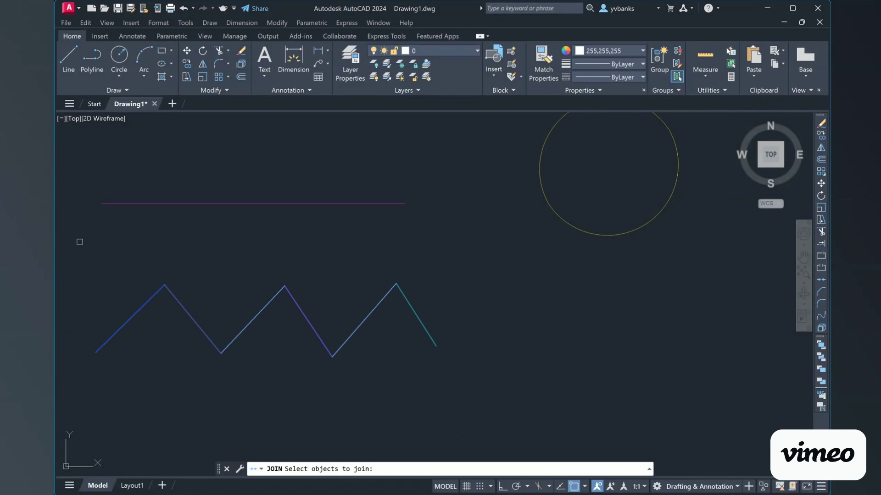
key(Return)
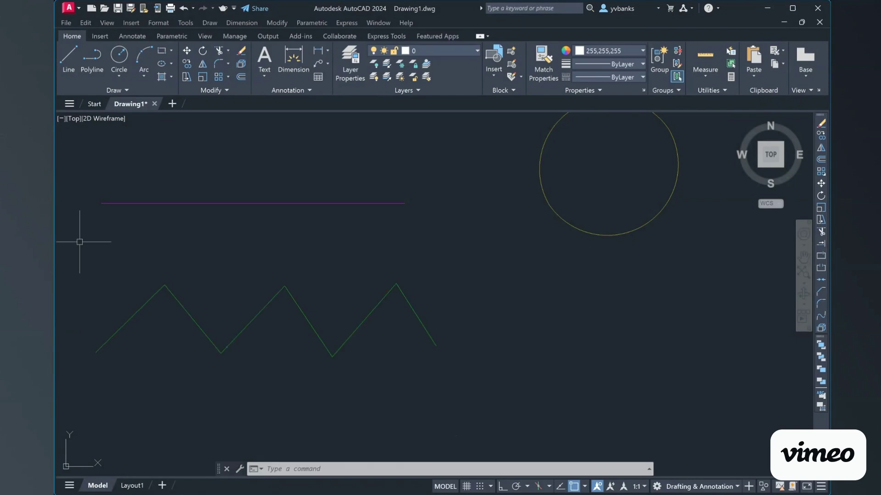
click(183, 303)
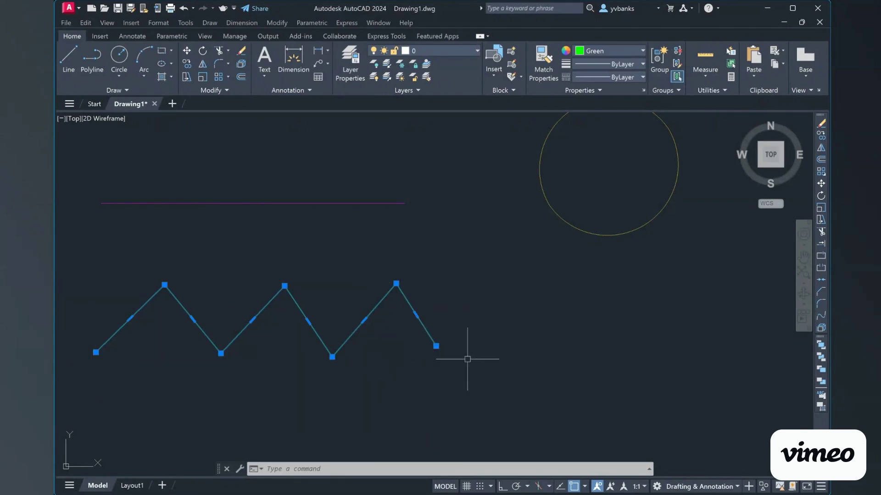
key(Escape)
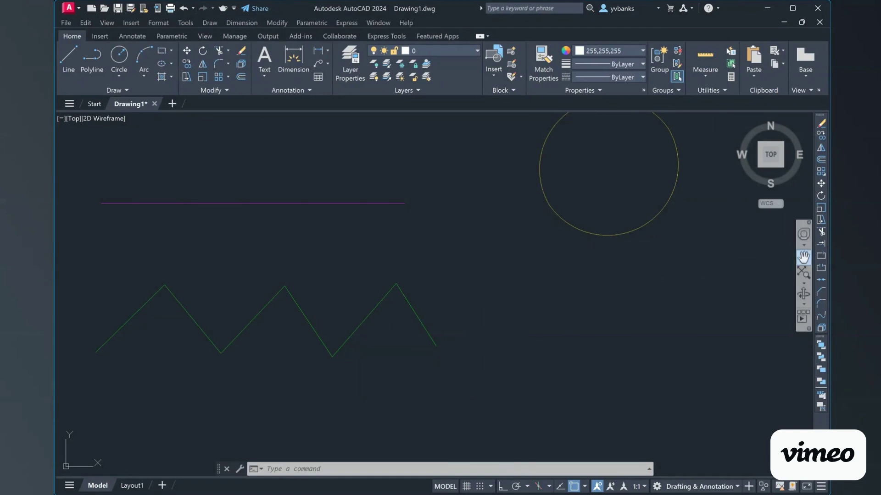
- Pan the drawing past the circle to the arched outline made of three lines and an arc
click(803, 257)
mouse_move(739, 289)
mouse_down()
mouse_move(309, 319)
mouse_move(195, 316)
mouse_up()
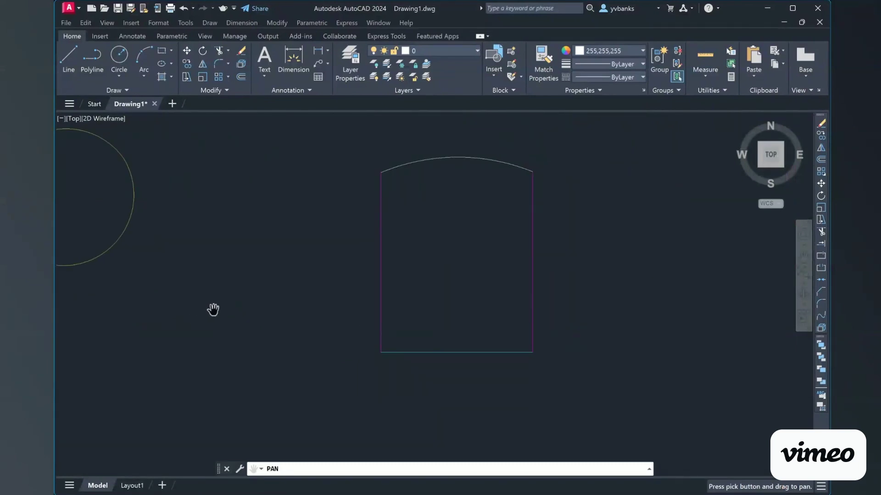
key(Escape)
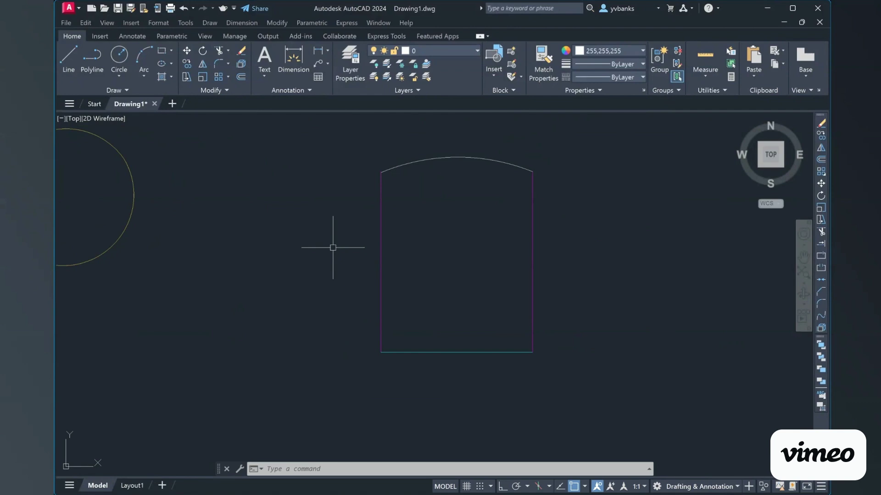
text(ED)
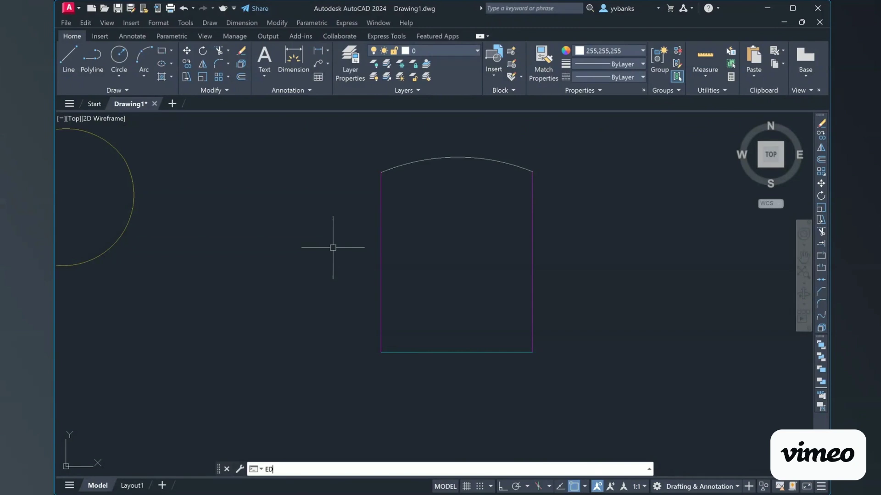
text(I)
key(Escape)
- Convert the arched outline's cyan base line into a polyline with PEDIT
text(pedit)
key(Return)
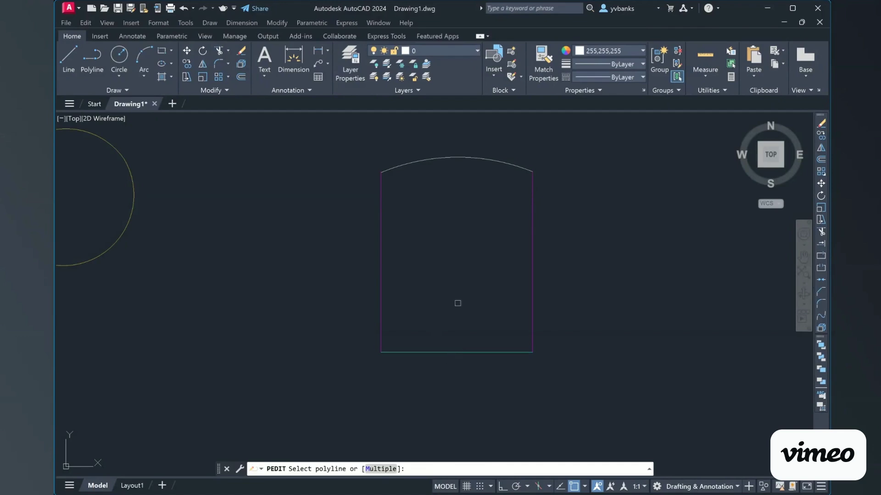
click(449, 352)
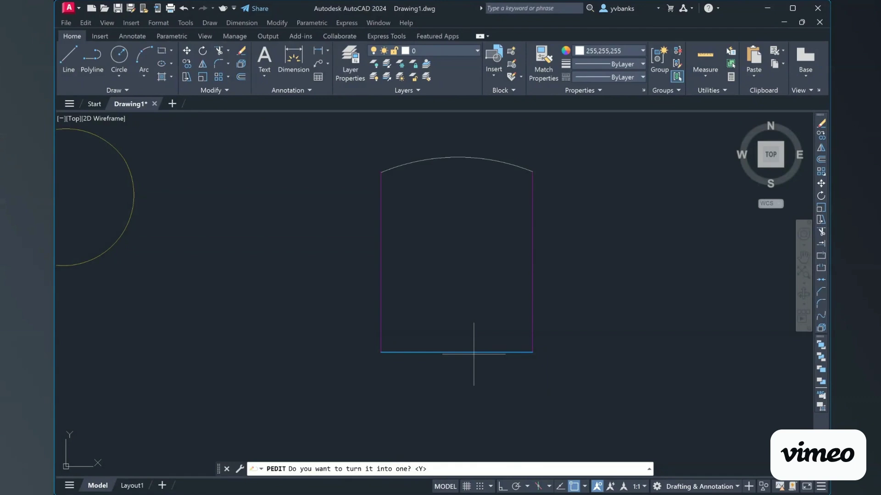
key(Return)
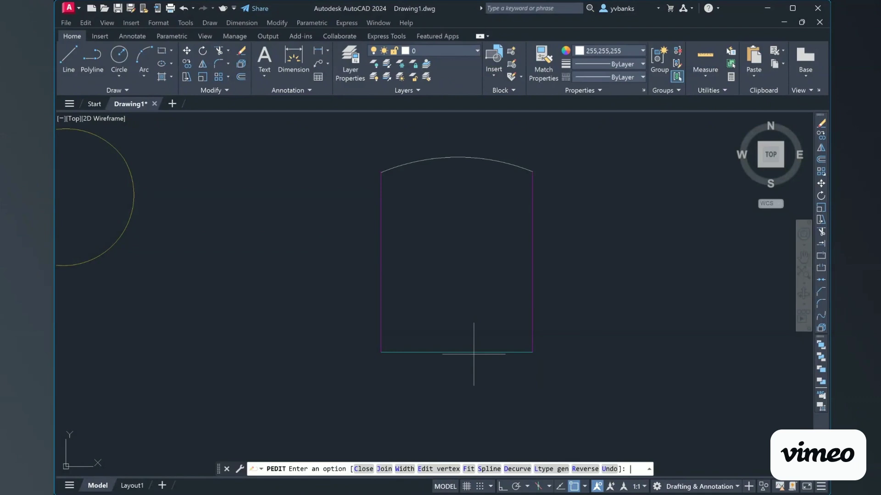
- Join the outline's right vertical magenta line to the base polyline with the PEDIT Join option
text(j)
key(Return)
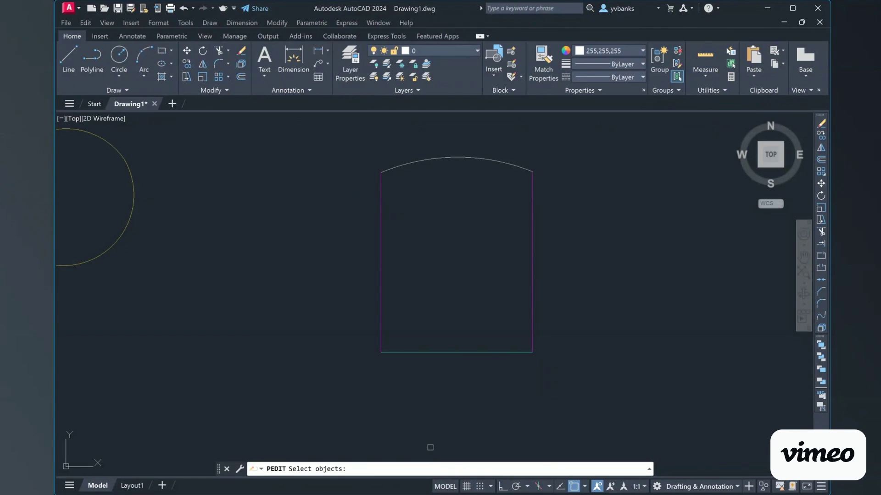
click(492, 171)
click(532, 202)
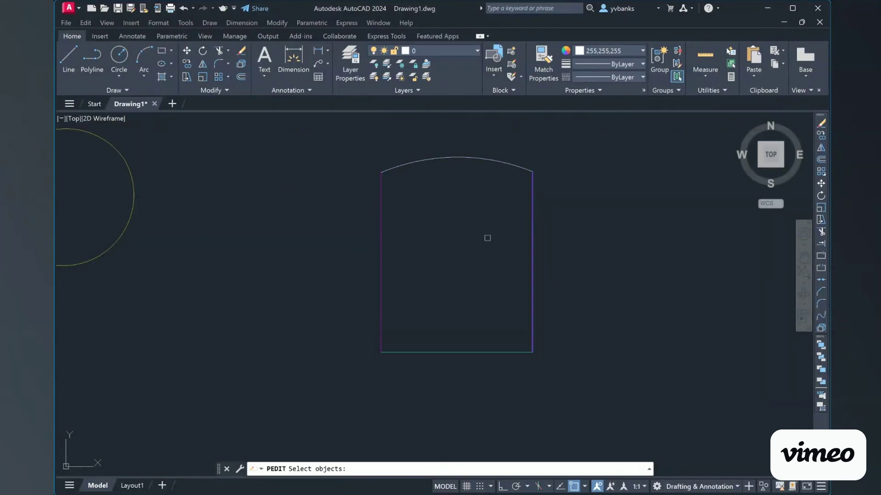
key(Return)
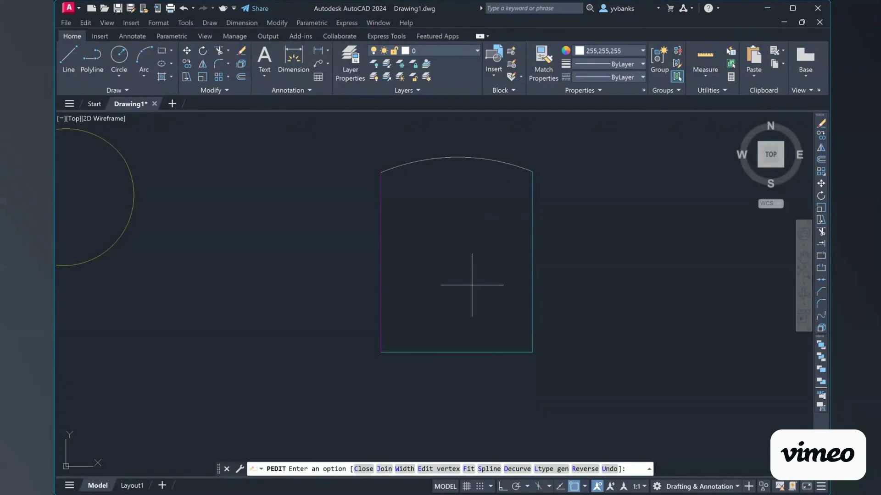
- Join the white arc across the outline's top to the polyline with the PEDIT Join option
text(j)
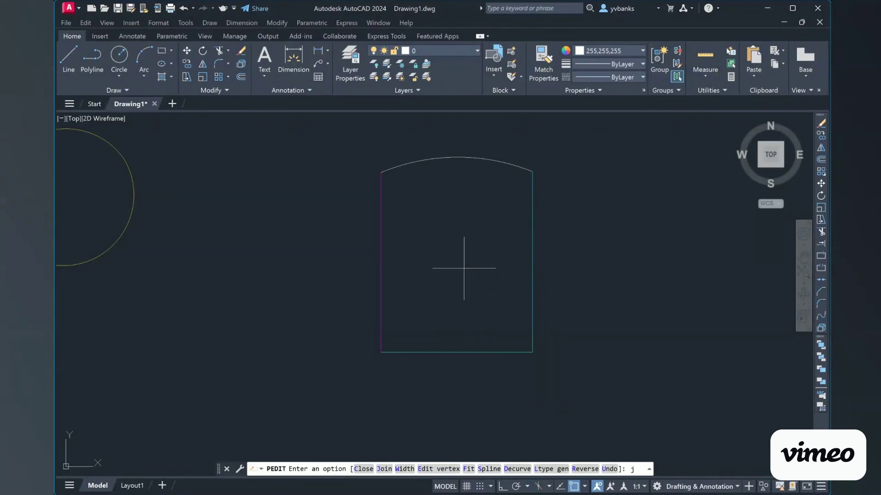
key(Return)
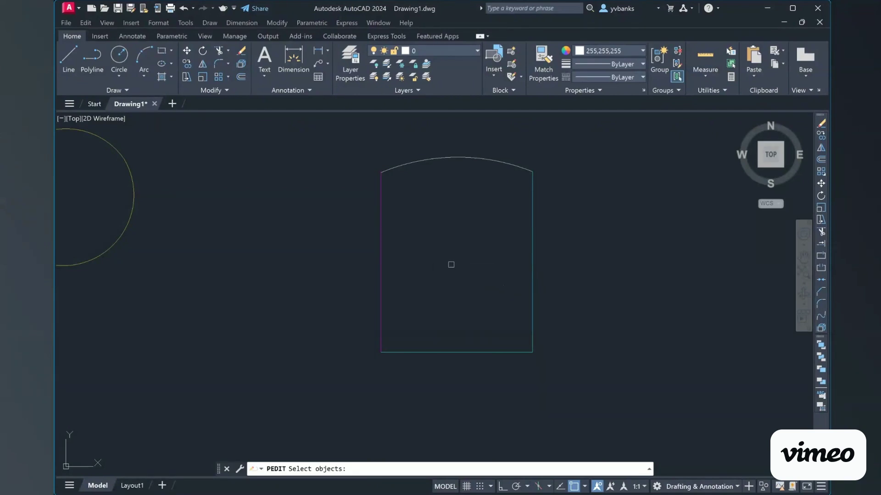
click(478, 160)
key(Return)
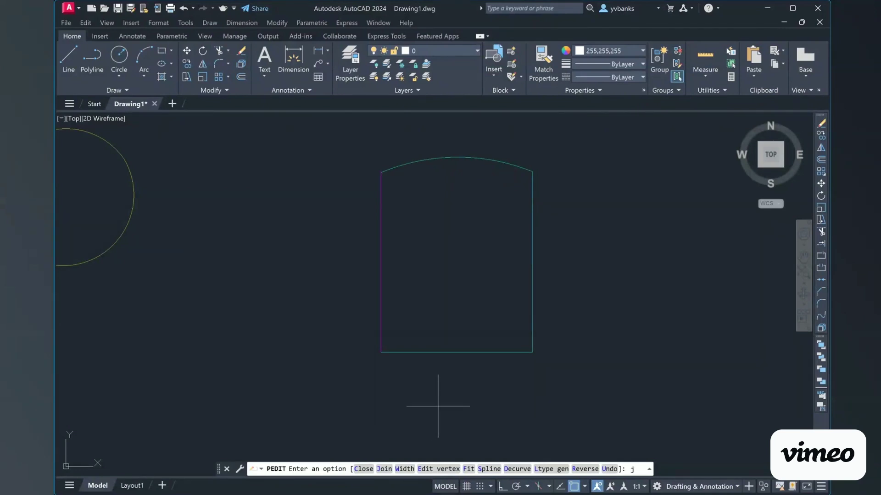
- Join the outline's left vertical magenta line to the polyline with the PEDIT Join option and end the command
text(j)
key(Return)
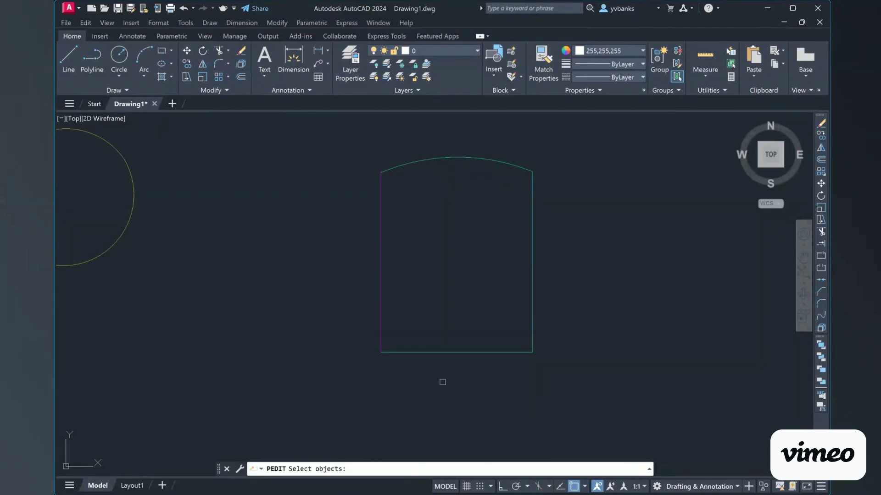
click(380, 224)
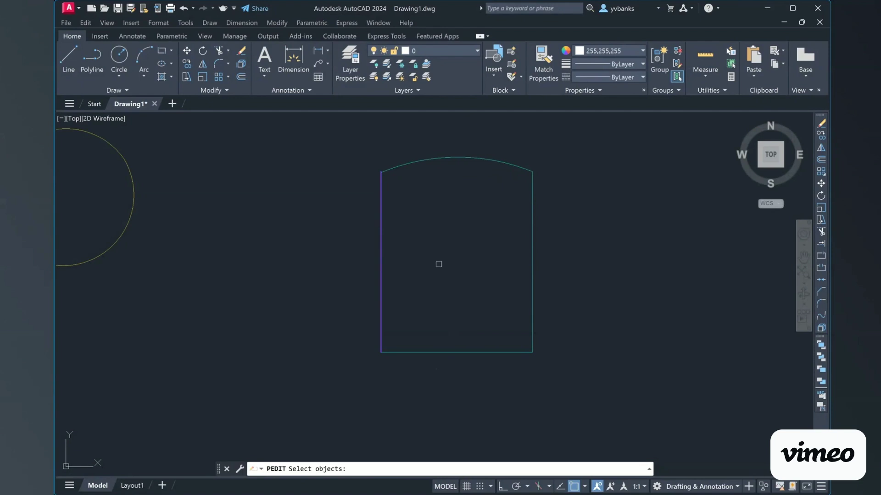
key(Return)
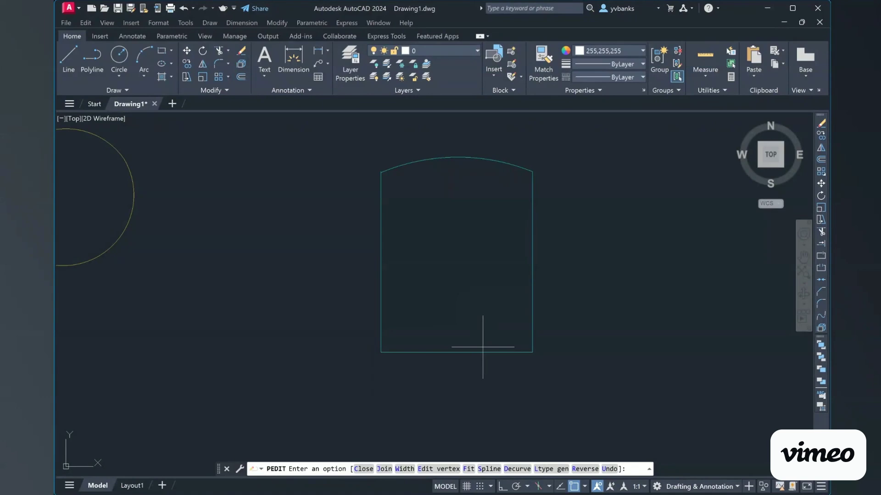
key(Escape)
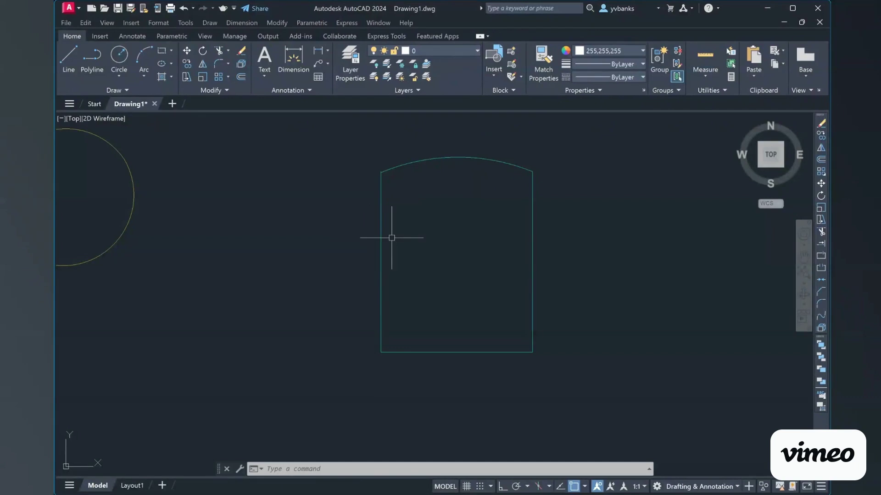
- Select the arched outline to check whether it is one object, and undo its PEDIT joins
click(382, 248)
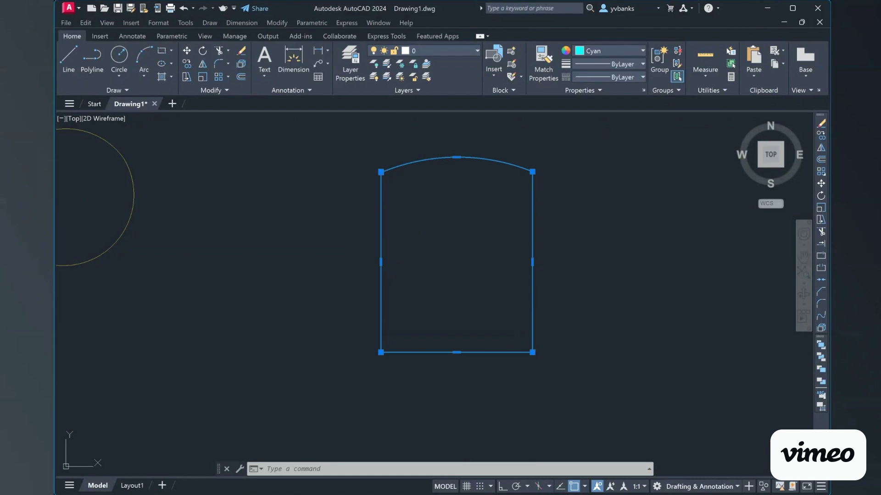
key(Escape)
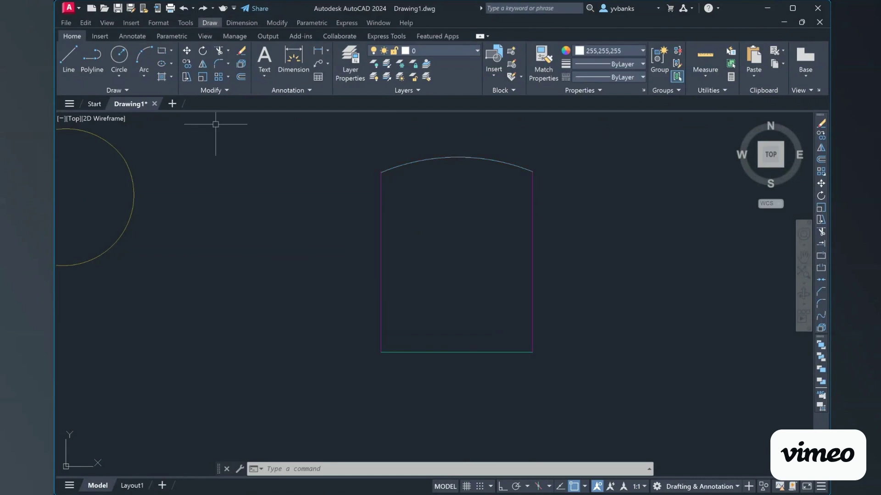
click(202, 8)
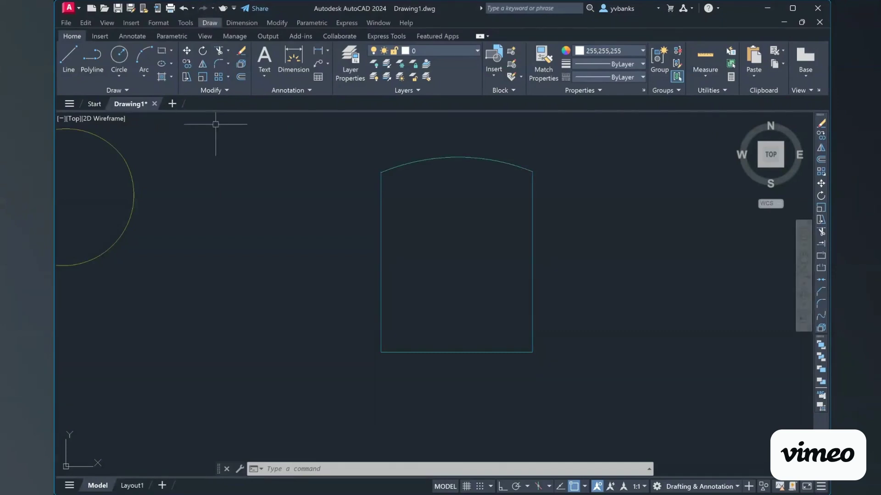
click(183, 8)
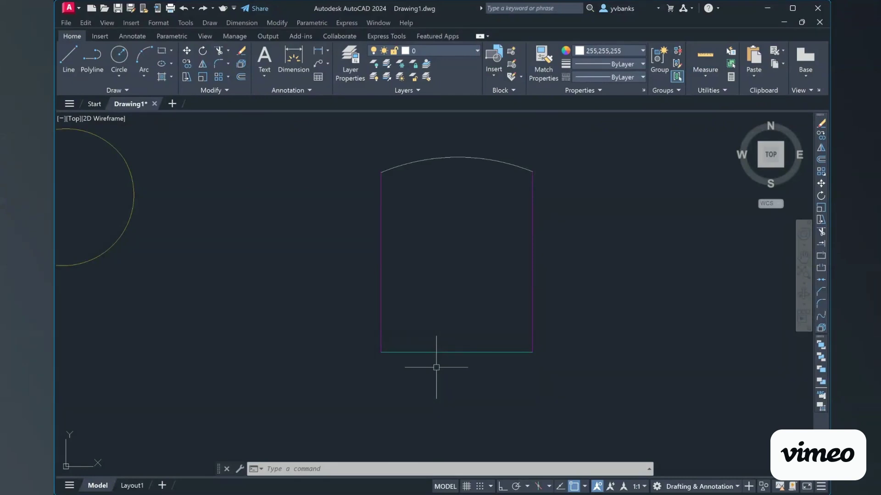
text(ed)
key(Tab)
key(Tab)
key(Tab)
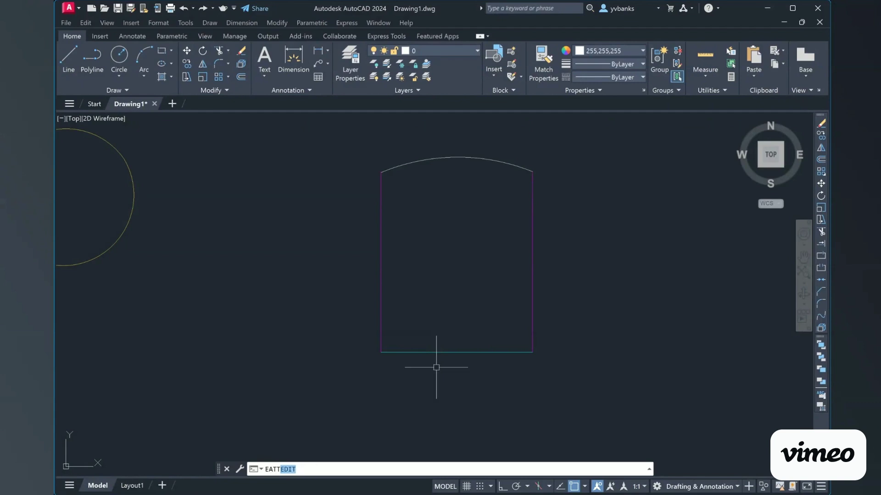
key(Tab)
key(Tab)
key(Tab)
key(Tab)
key(Tab)
key(Tab)
key(Escape)
- Convert the outline's white arc into a polyline with PEDIT and join the right vertical magenta line to it
key(Return)
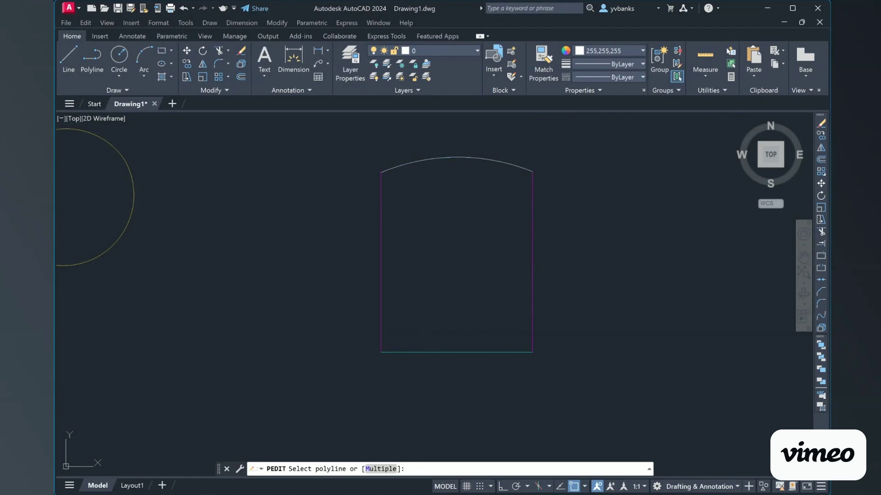
click(424, 164)
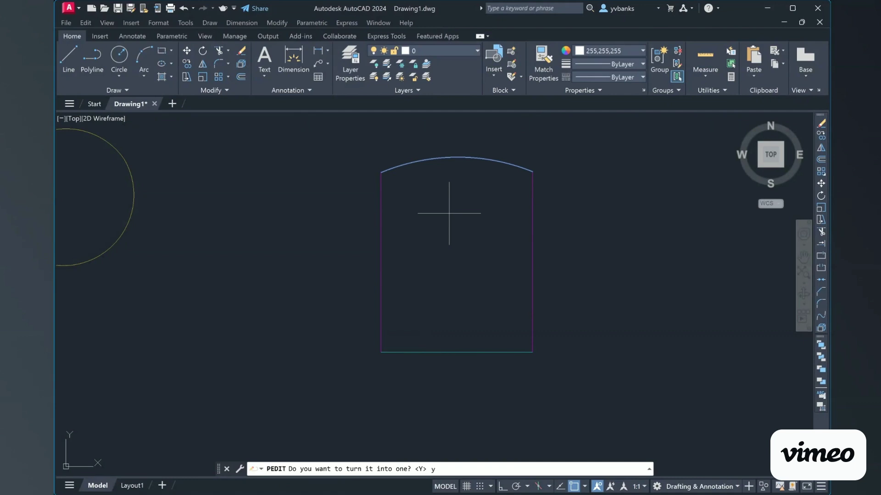
key(Return)
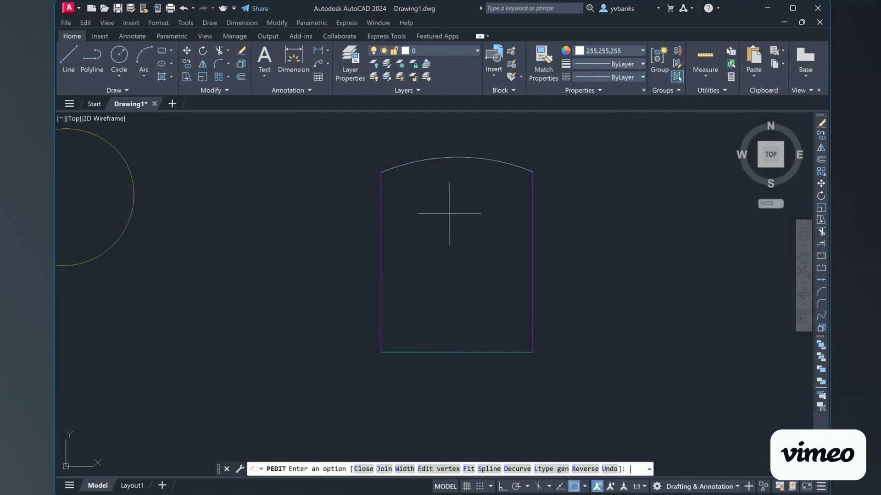
text(j)
key(Return)
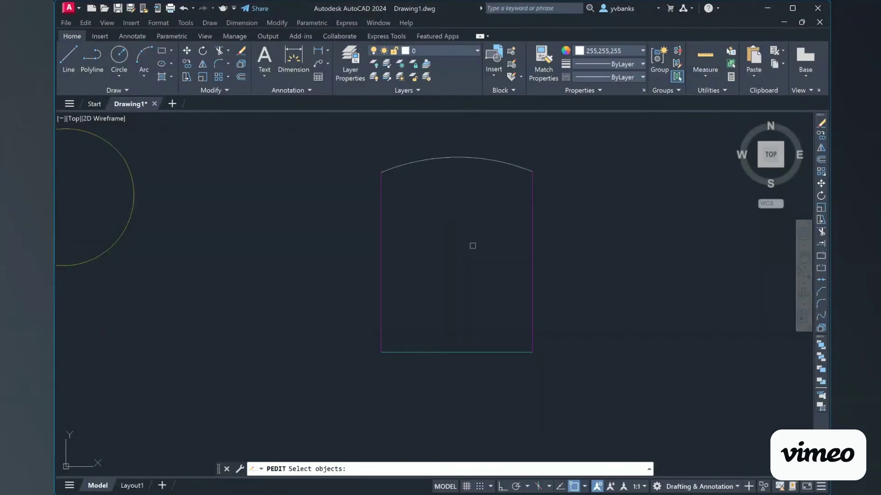
click(533, 193)
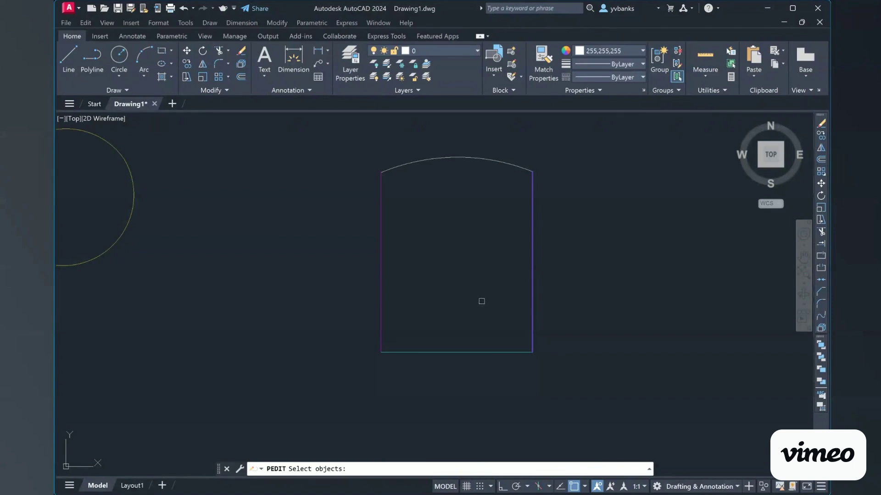
key(Return)
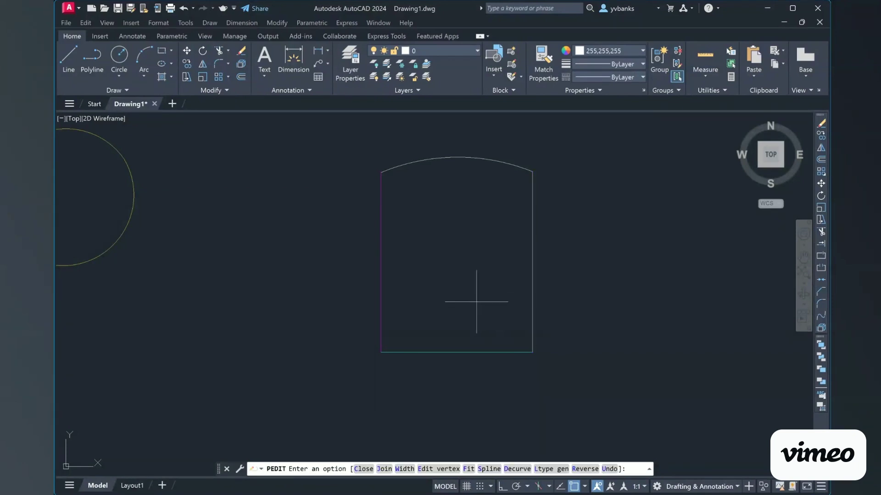
- Join the cyan base line and the left vertical magenta line to the arc polyline with PEDIT, and check the outline by selecting it
click(384, 468)
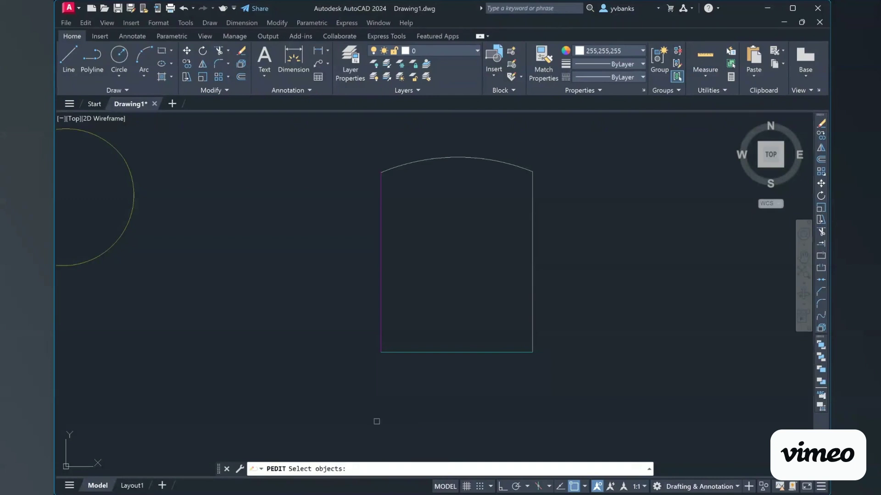
click(481, 355)
click(480, 348)
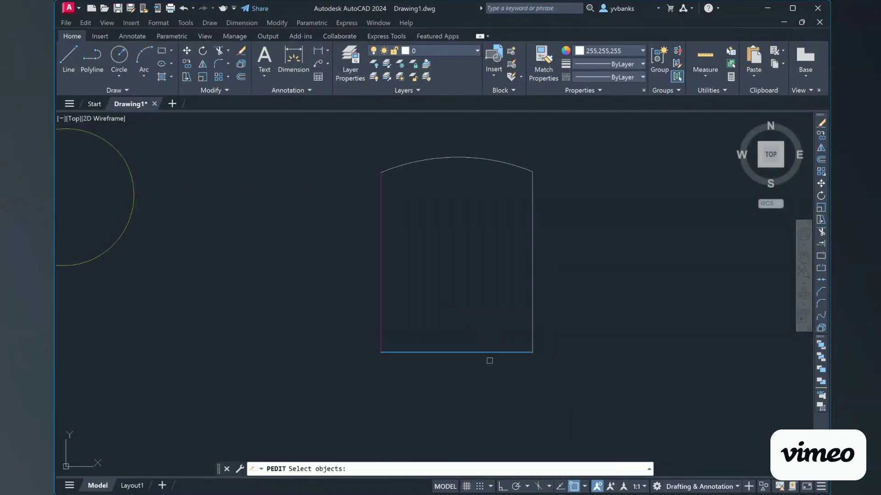
key(Return)
click(384, 469)
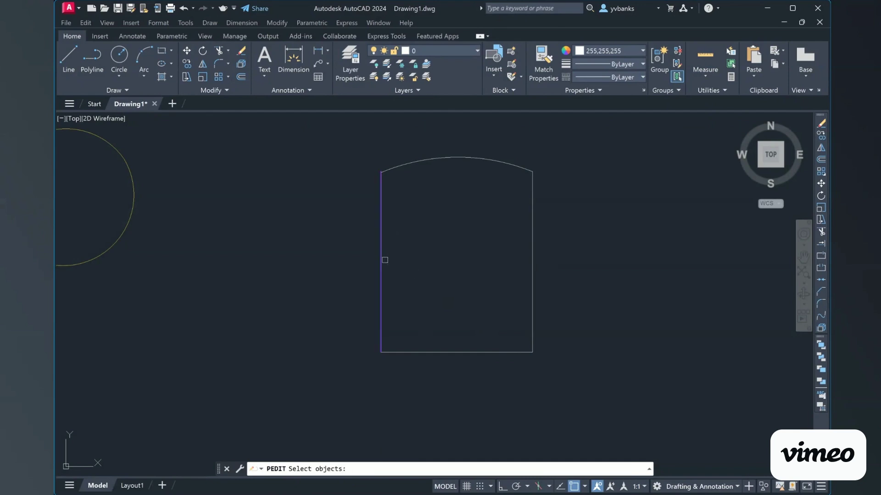
click(385, 260)
key(Return)
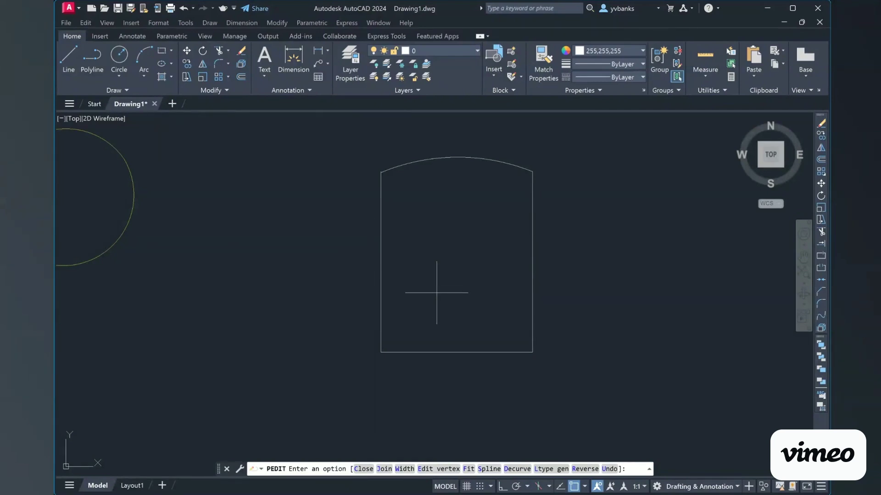
key(Return)
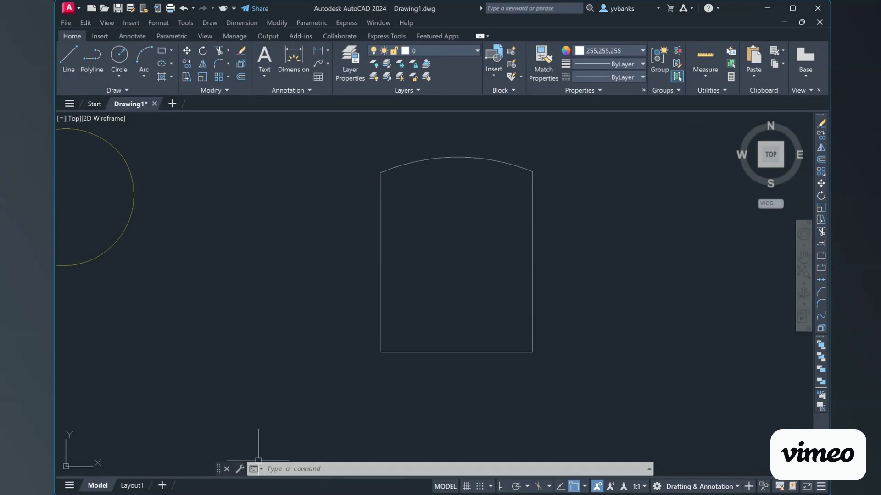
click(457, 352)
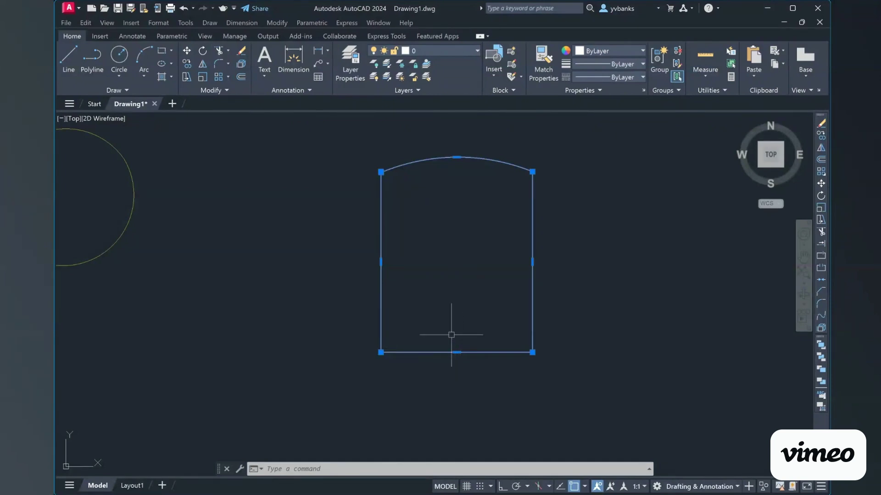
key(Escape)
- Draw a rectangle in the empty area below the circle with the Rectangle tool
scroll(442, 245, down, 2)
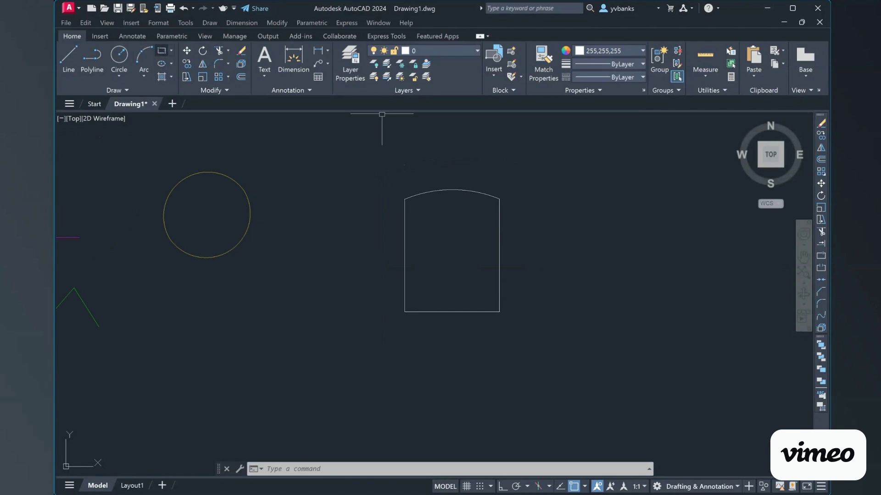
click(162, 50)
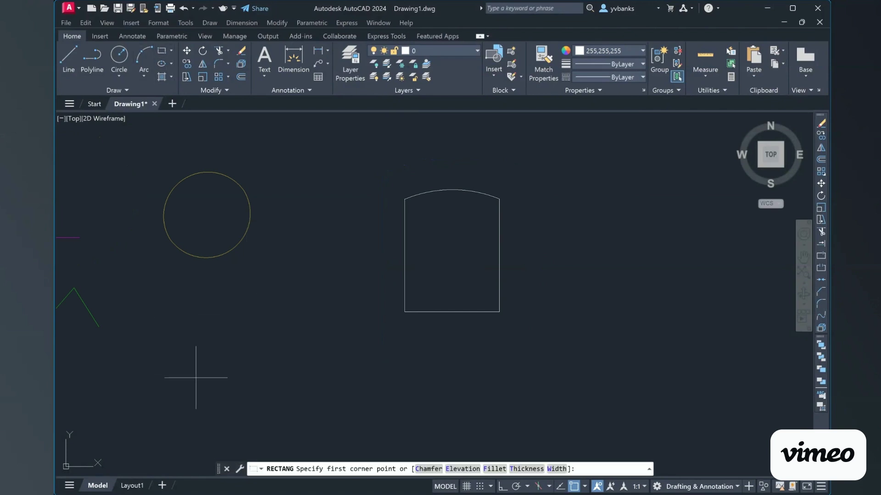
scroll(242, 353, up, 2)
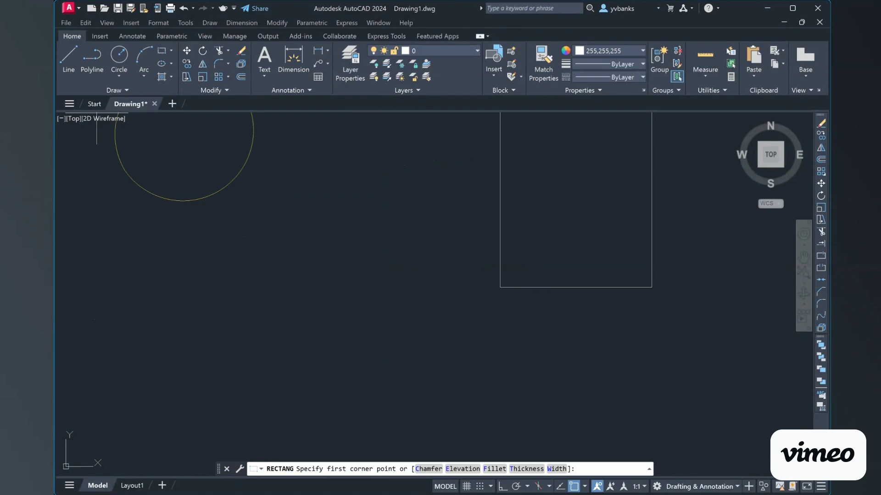
click(194, 299)
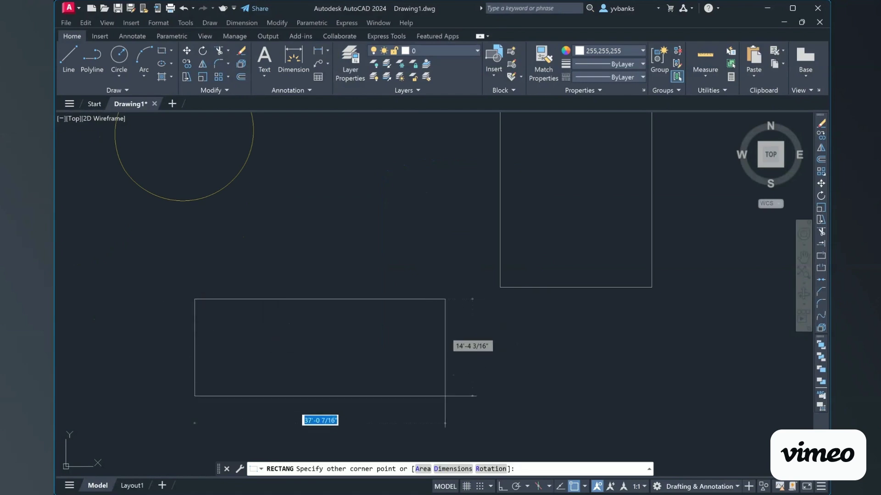
click(398, 385)
scroll(312, 394, down, 1)
scroll(265, 409, up, 2)
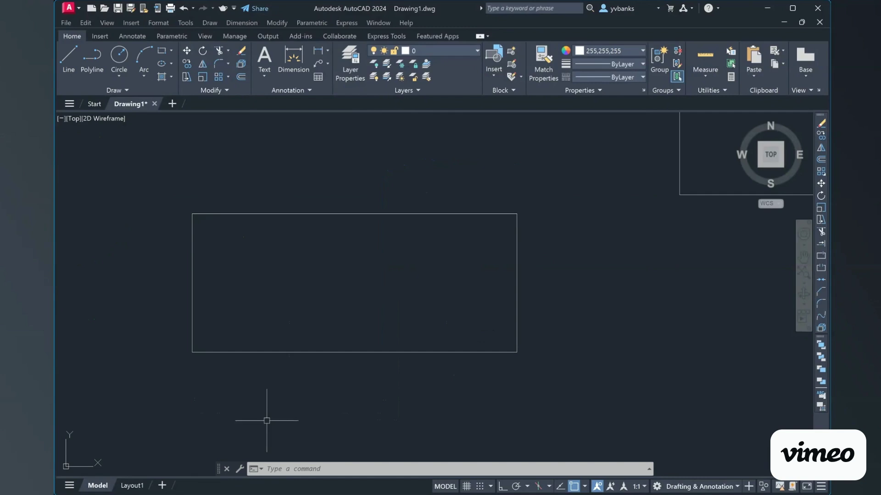
scroll(266, 415, down, 1)
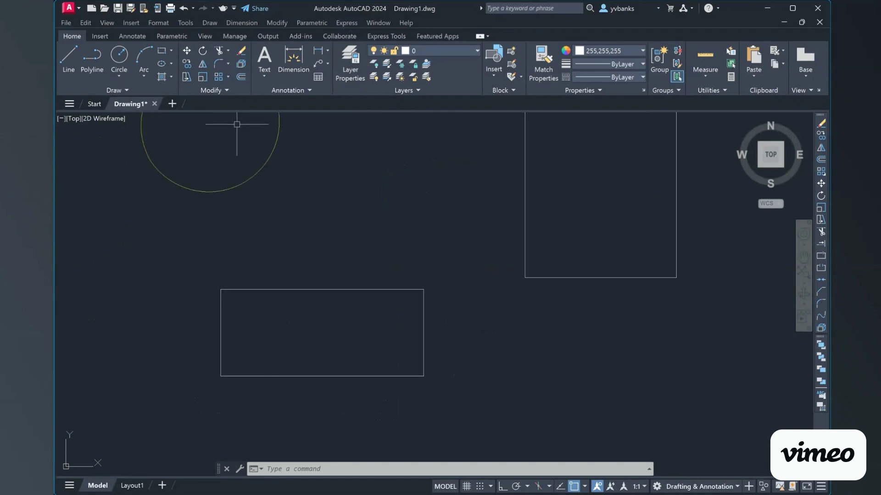
- Check the rectangle as one object by selecting it, and explode it into separate lines
click(309, 290)
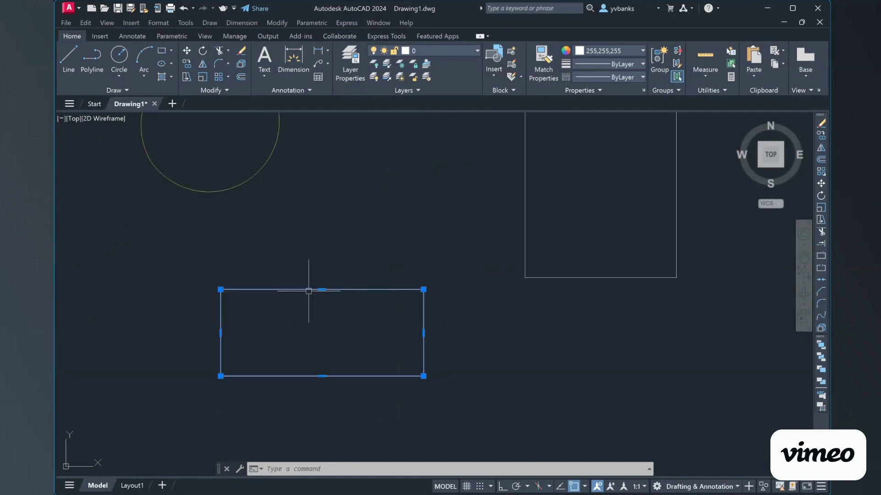
key(Escape)
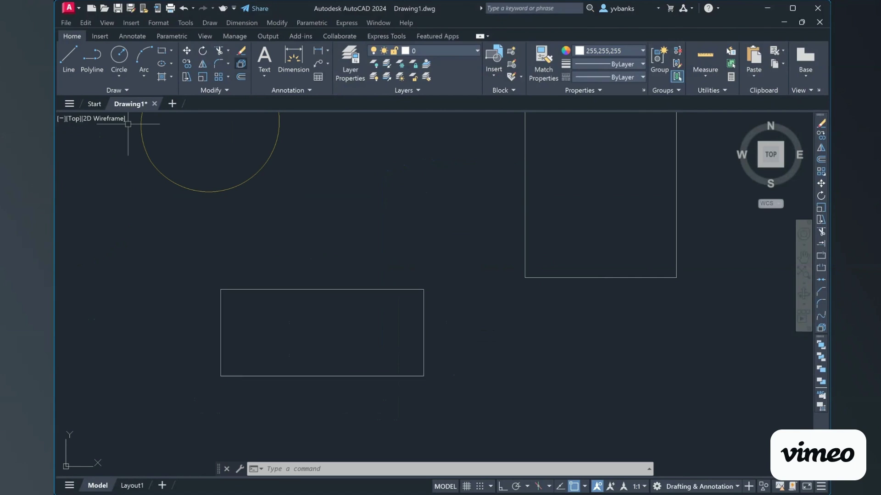
click(241, 64)
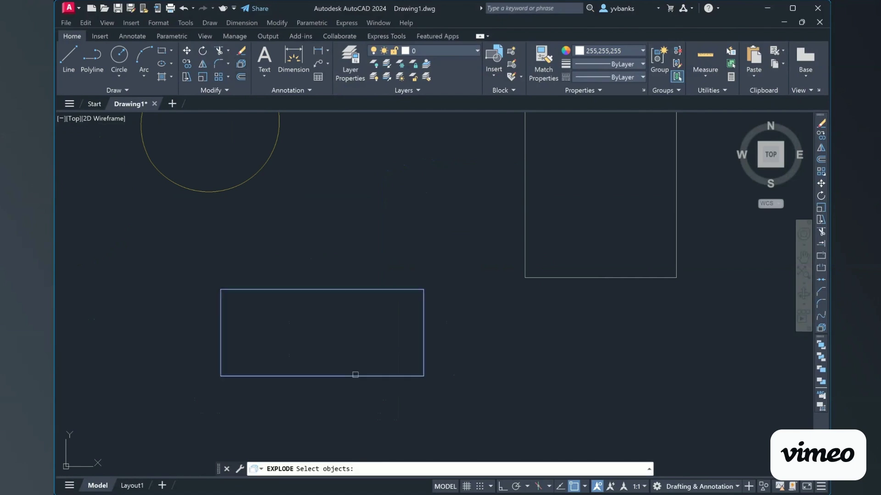
click(362, 376)
key(Return)
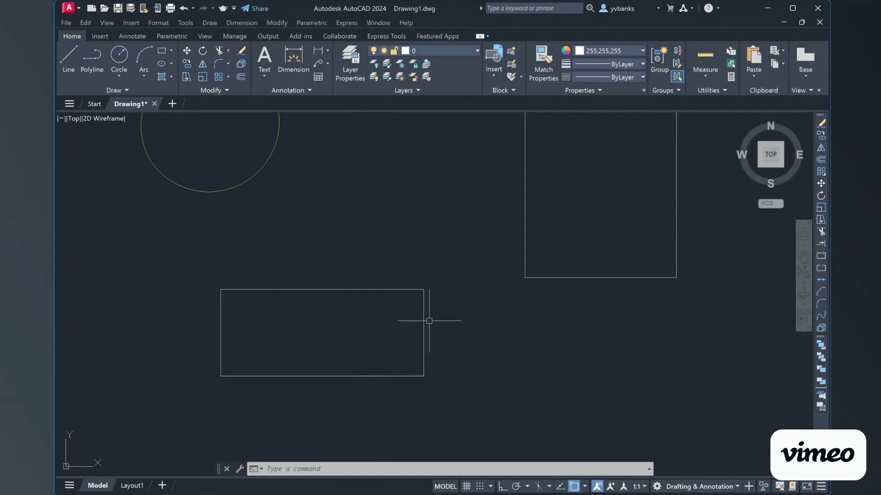
- Select each side of the exploded rectangle individually to check whether the four lines are separate
click(456, 318)
click(418, 312)
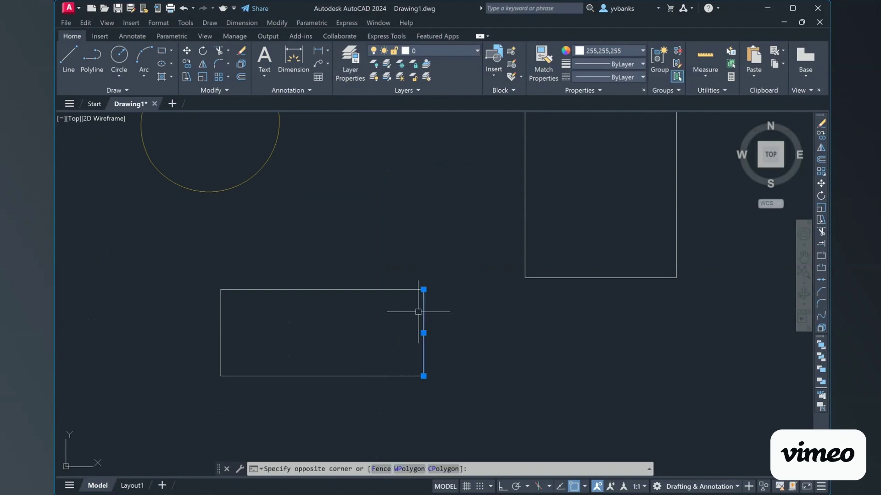
key(Escape)
click(385, 290)
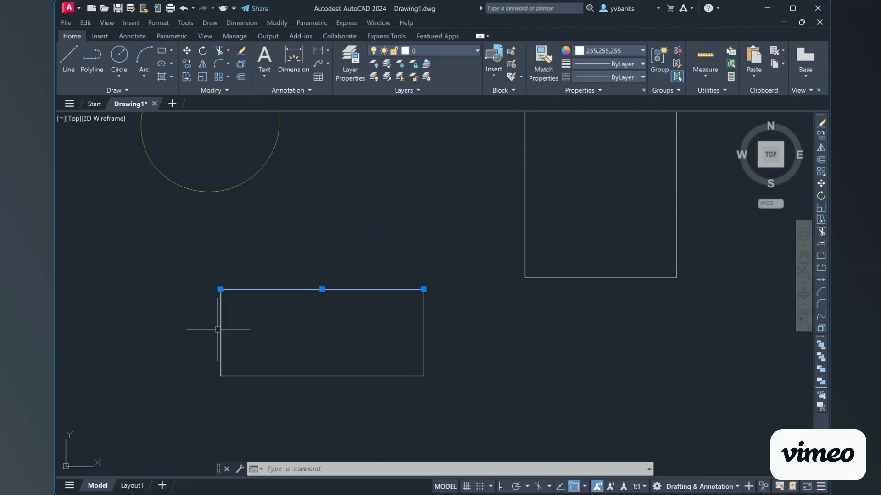
key(Escape)
click(218, 329)
key(Escape)
click(282, 375)
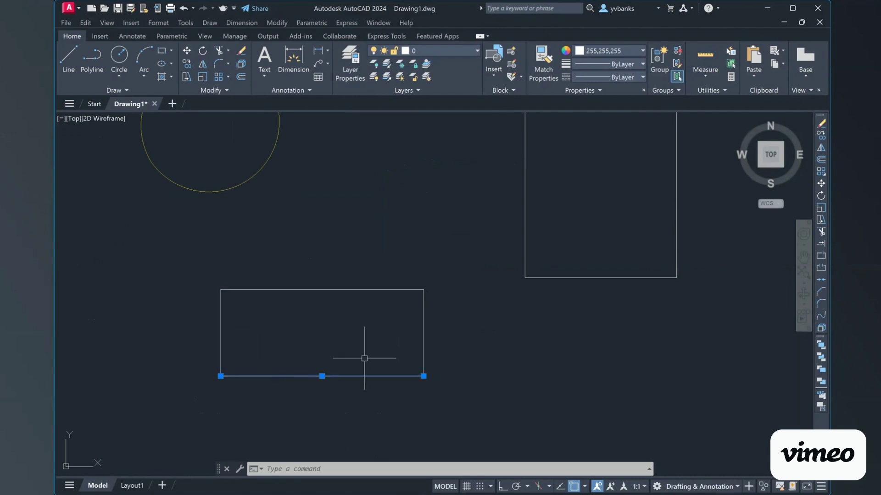
key(Escape)
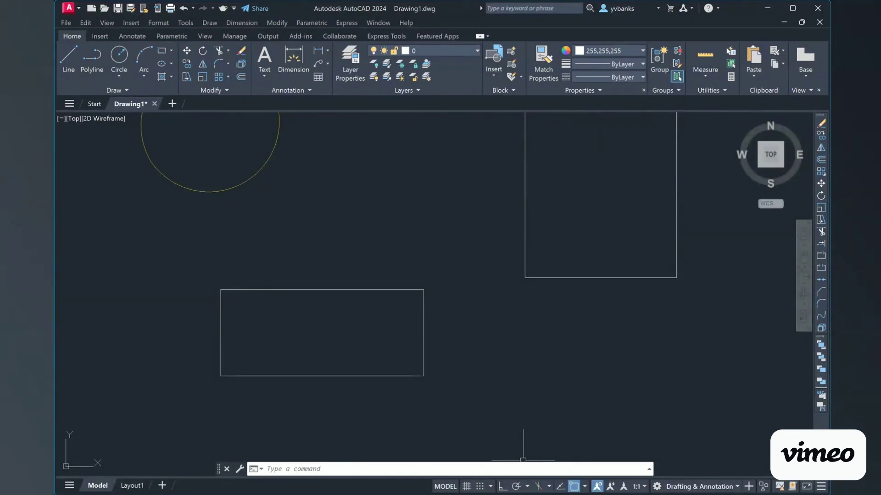
text(p)
key(Return)
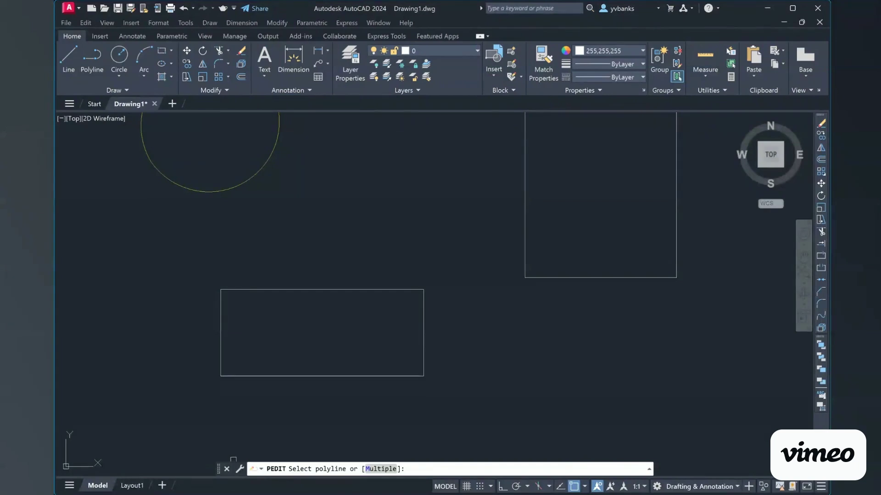
click(380, 469)
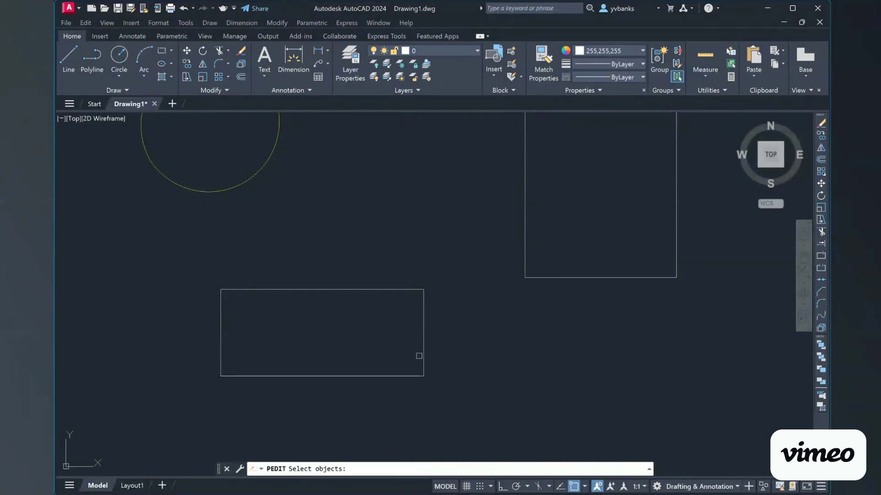
click(347, 290)
click(453, 397)
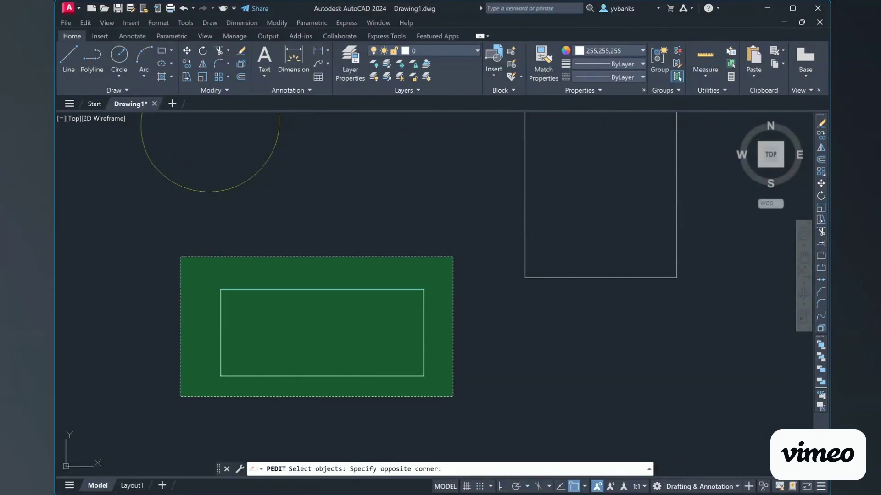
click(180, 255)
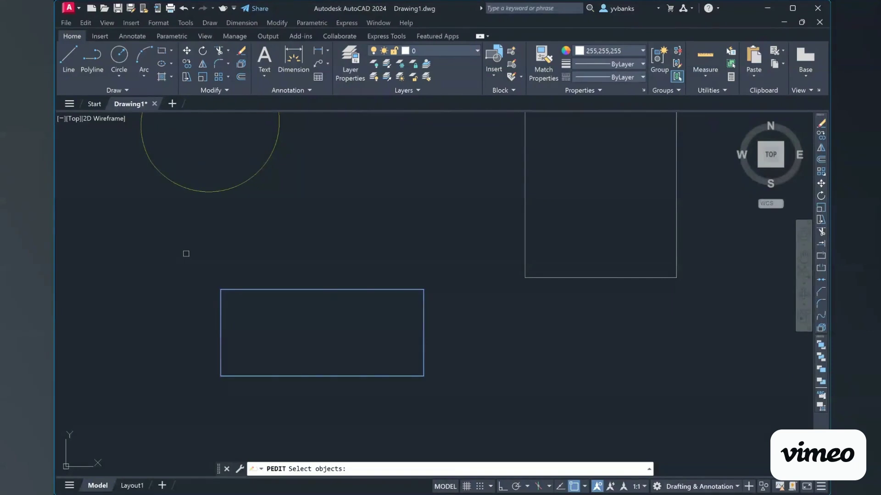
key(Return)
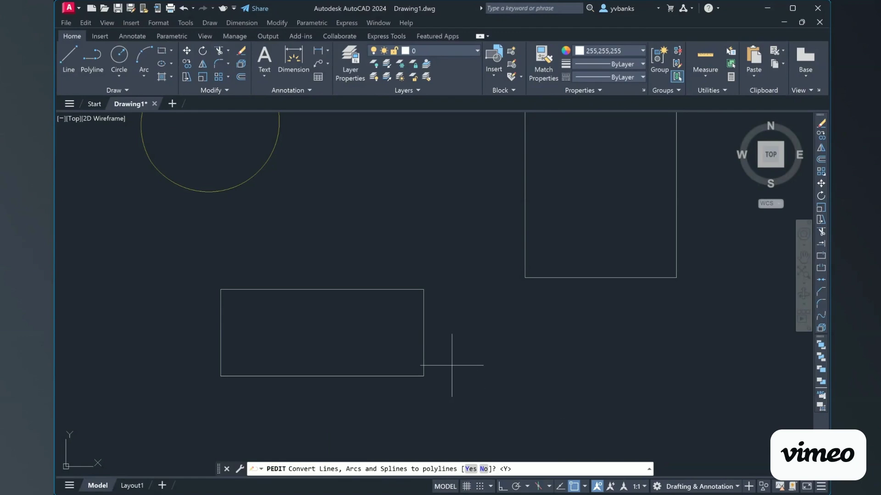
text(n)
key(Return)
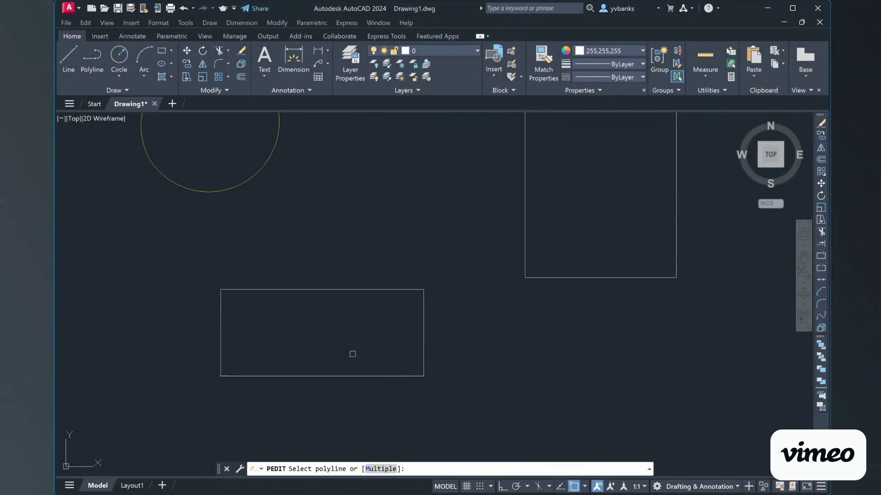
- Convert the bottom line of the exploded rectangle to a polyline with PEDIT and join the right side to it
click(395, 377)
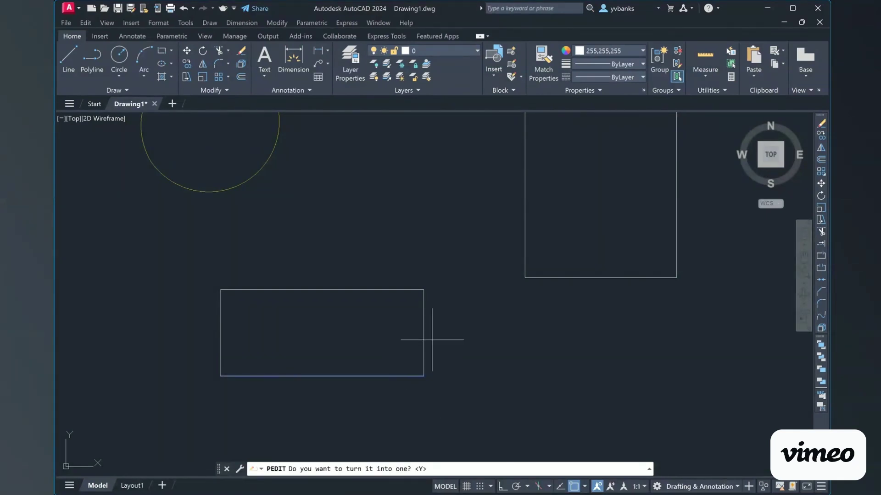
text(y)
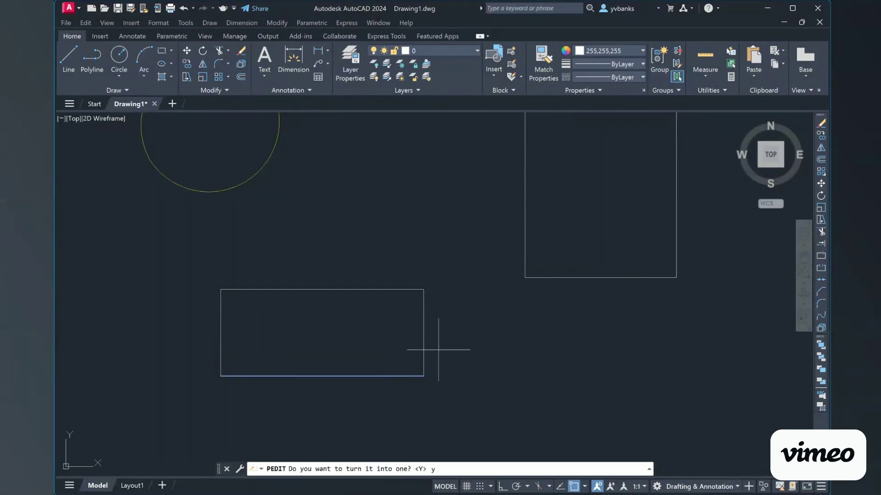
key(Return)
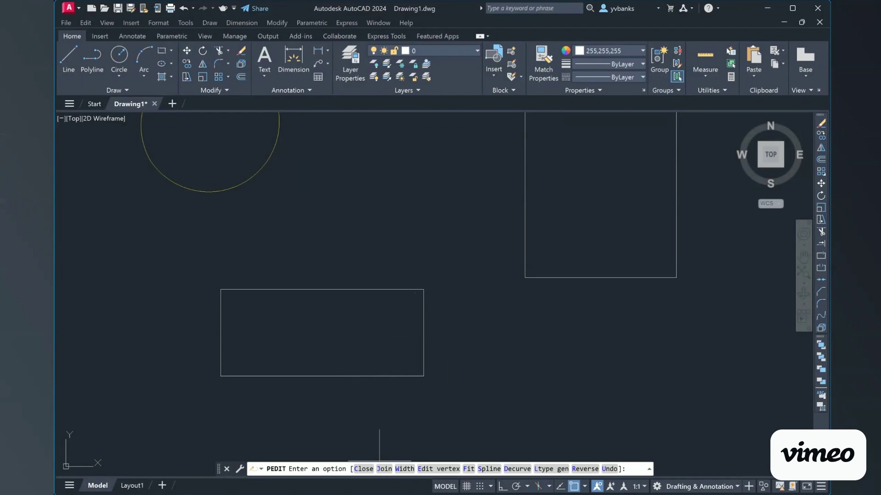
click(384, 469)
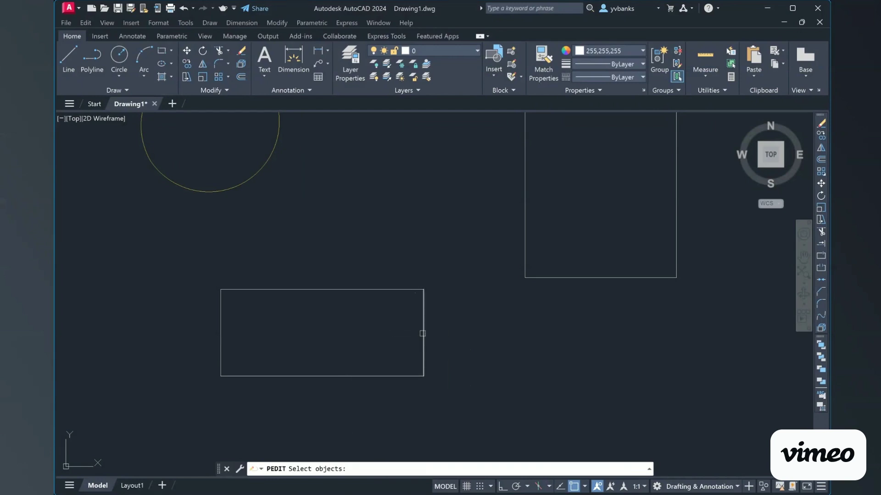
key(Return)
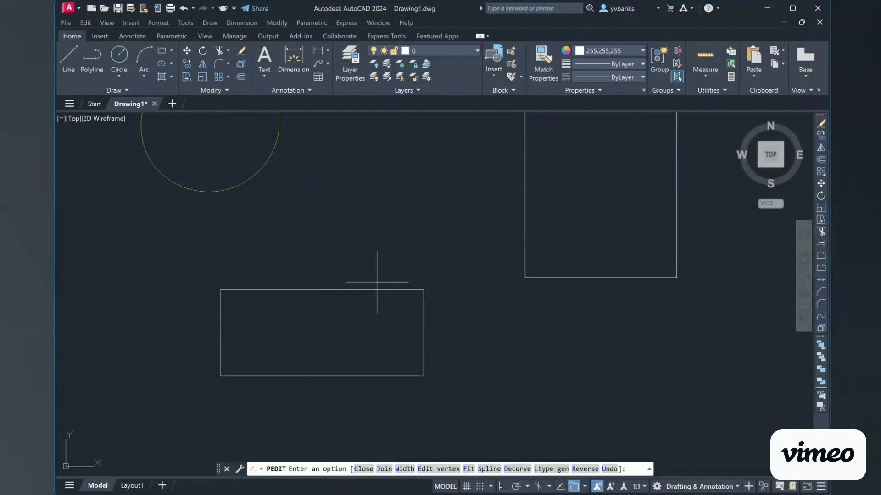
click(384, 468)
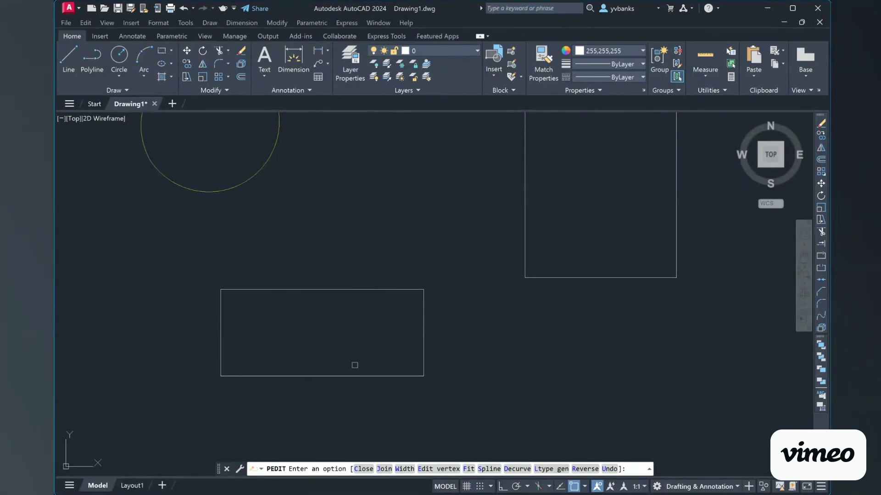
key(Return)
- Join the rectangle's top and left sides to the polyline with PEDIT Join to close the outline
click(383, 469)
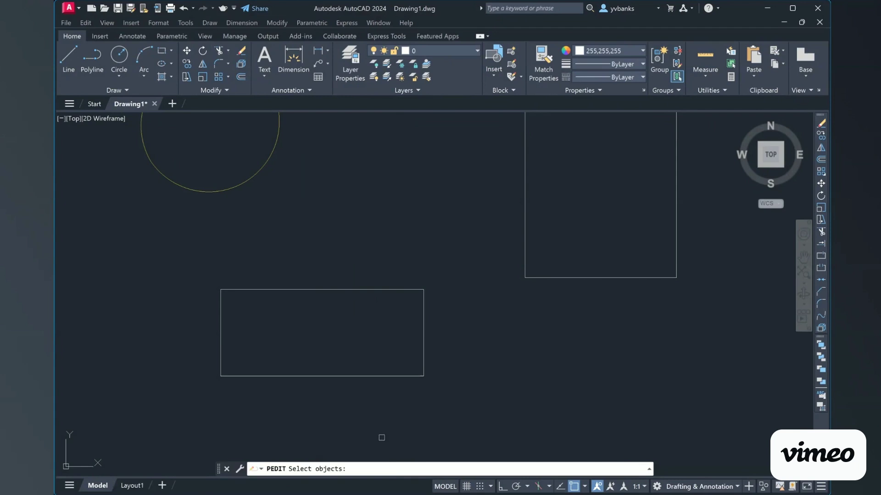
click(362, 291)
key(Return)
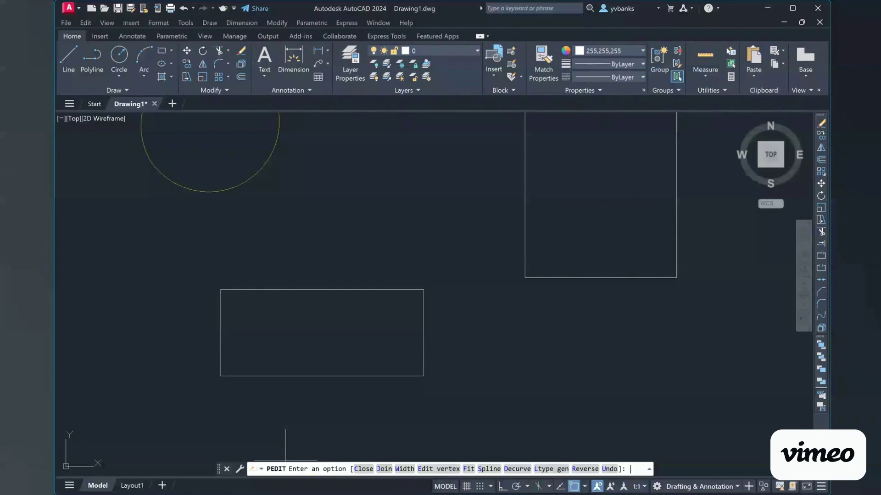
click(383, 468)
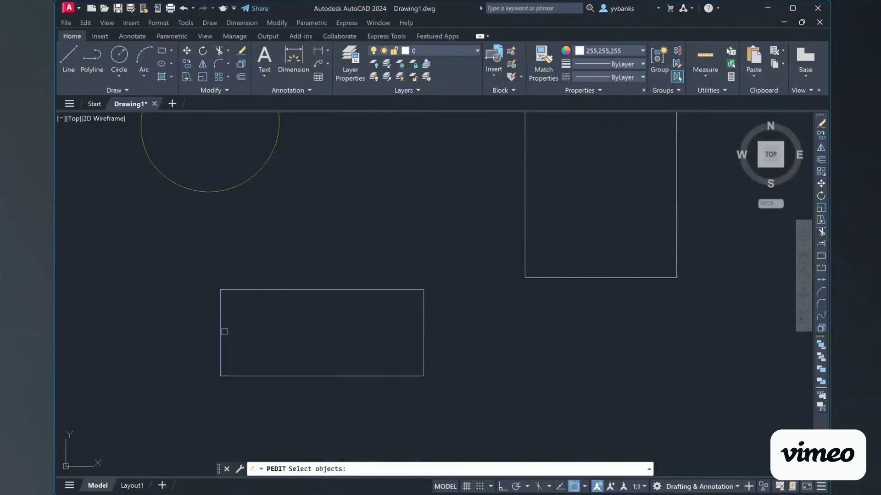
click(221, 330)
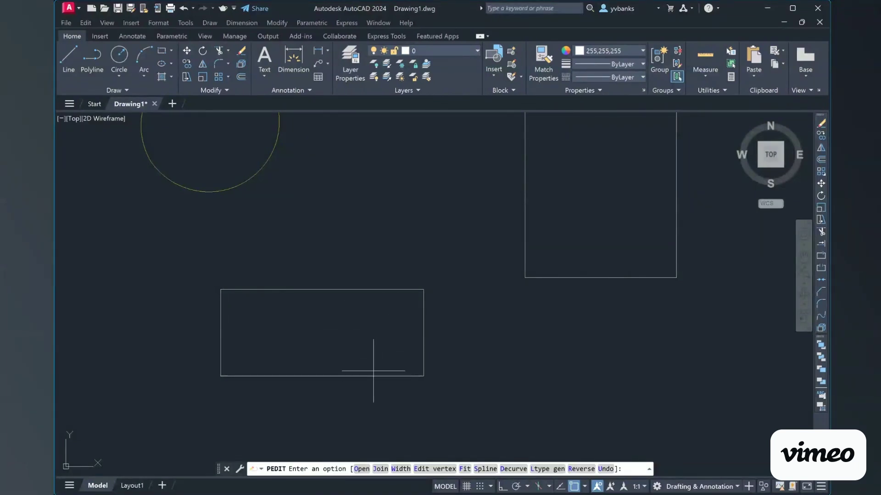
key(Return)
- Select the rejoined rectangle to check whether its four sides form one object, and clear the selection
click(389, 374)
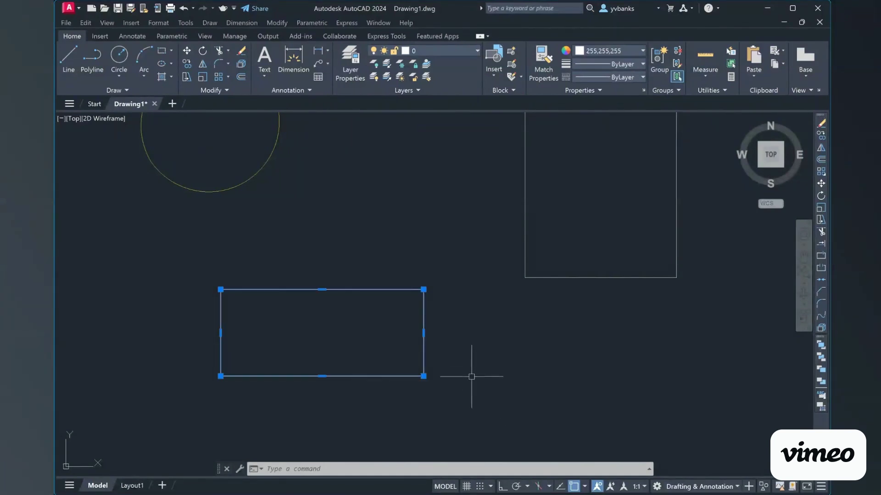
key(Escape)
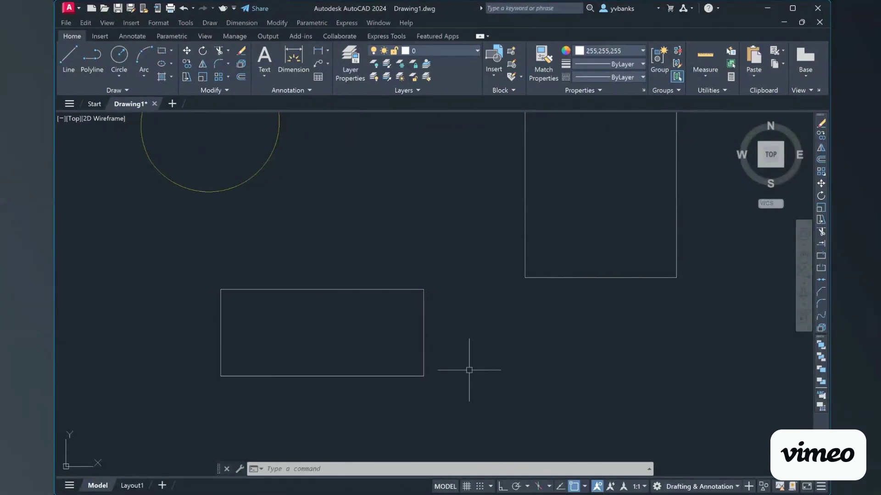
scroll(392, 346, down, 2)
click(412, 345)
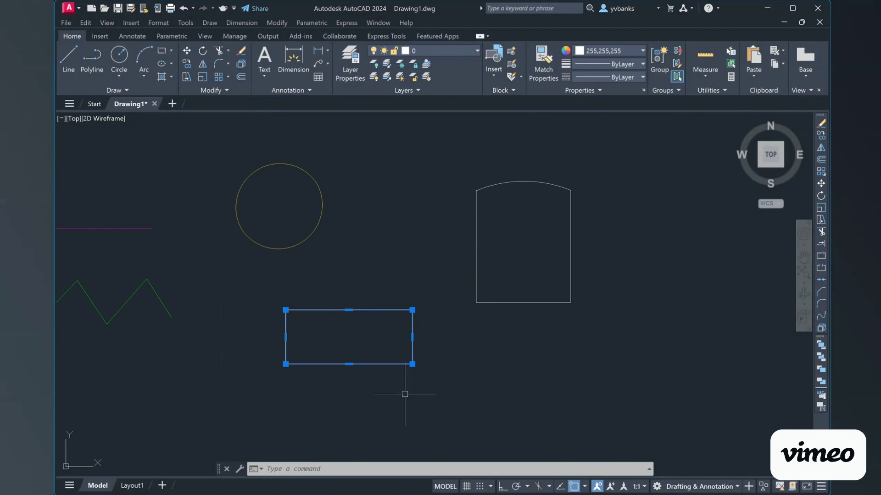
key(Escape)
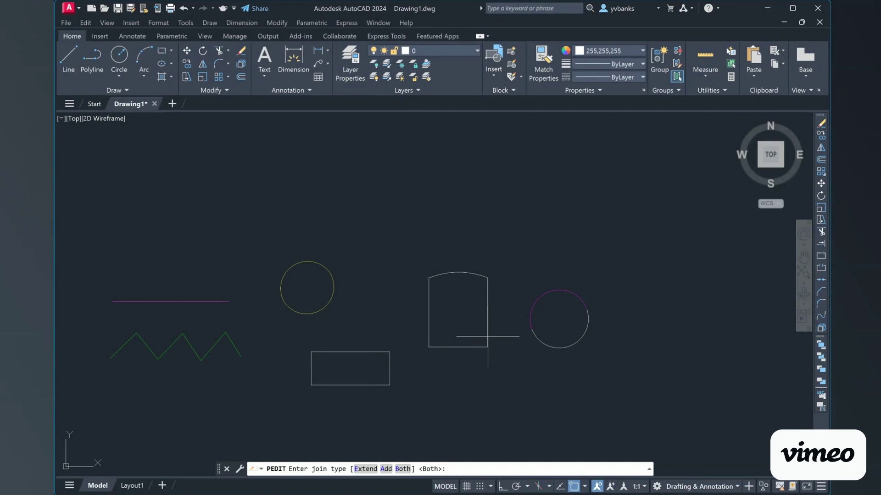
- Accept the Both join type and a fuzz distance of 0'-0" for the PEDIT join
key(Return)
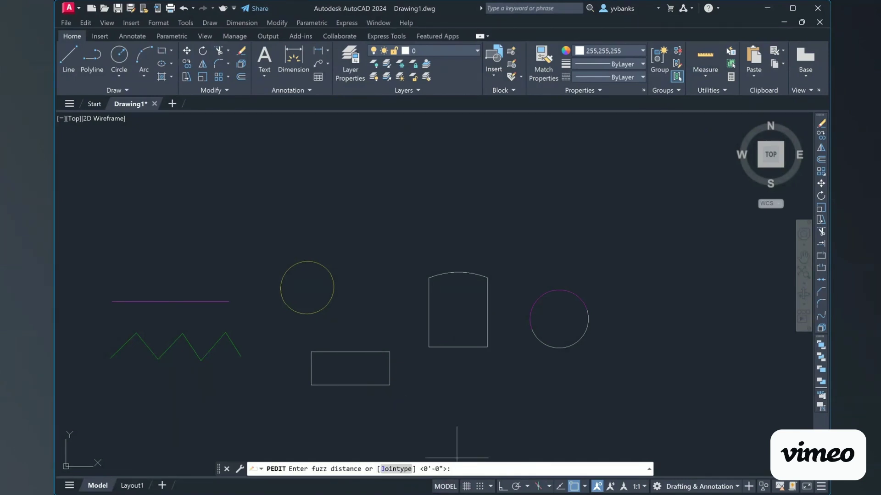
key(Return)
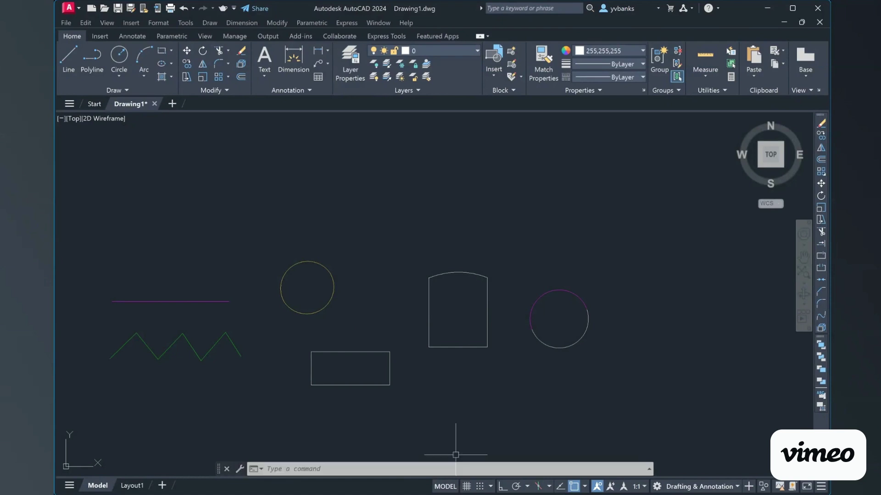